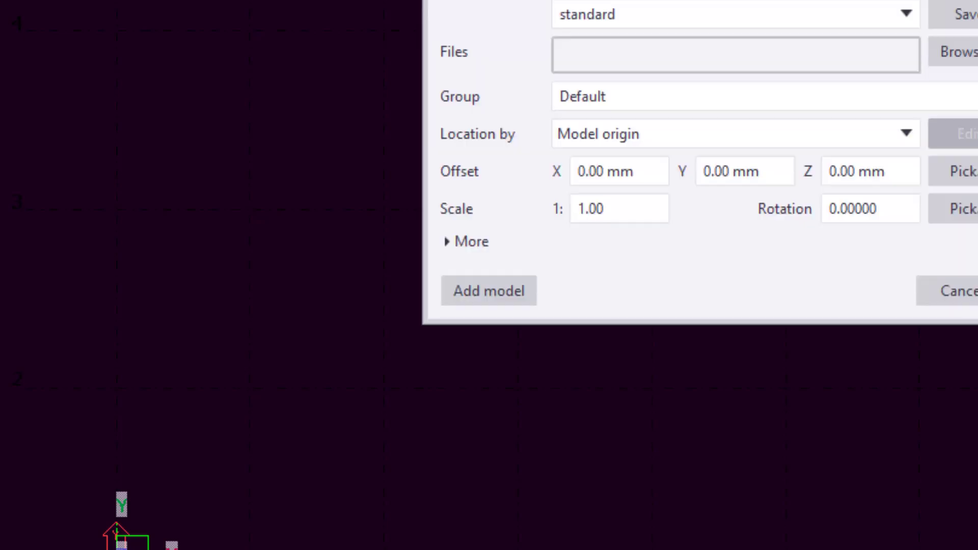
Add the GF drawing as a reference model at the model origin, titled ARCH GROUND FLOOR
{"action": "left_click", "coordinate": [970, 58]}
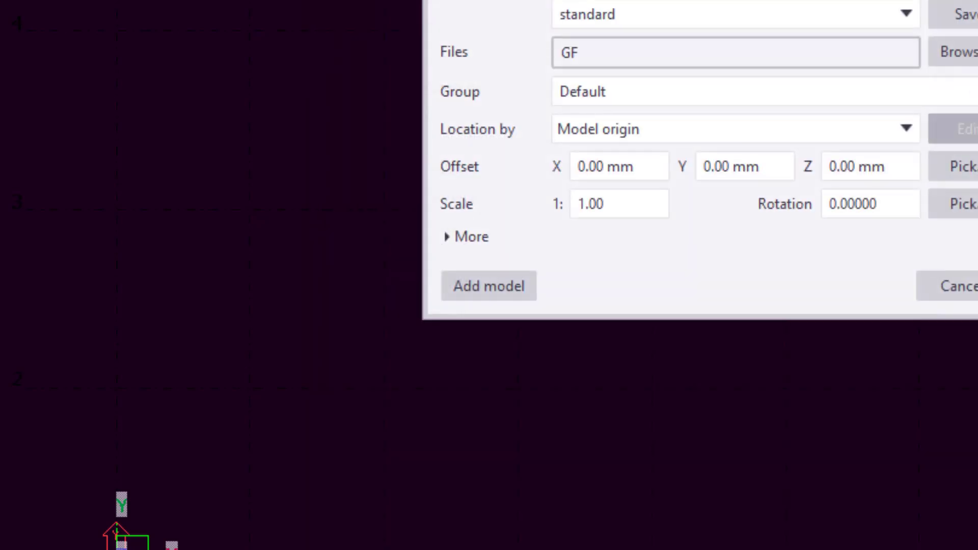
{"action": "left_click", "coordinate": [476, 236]}
{"action": "left_click", "coordinate": [619, 319]}
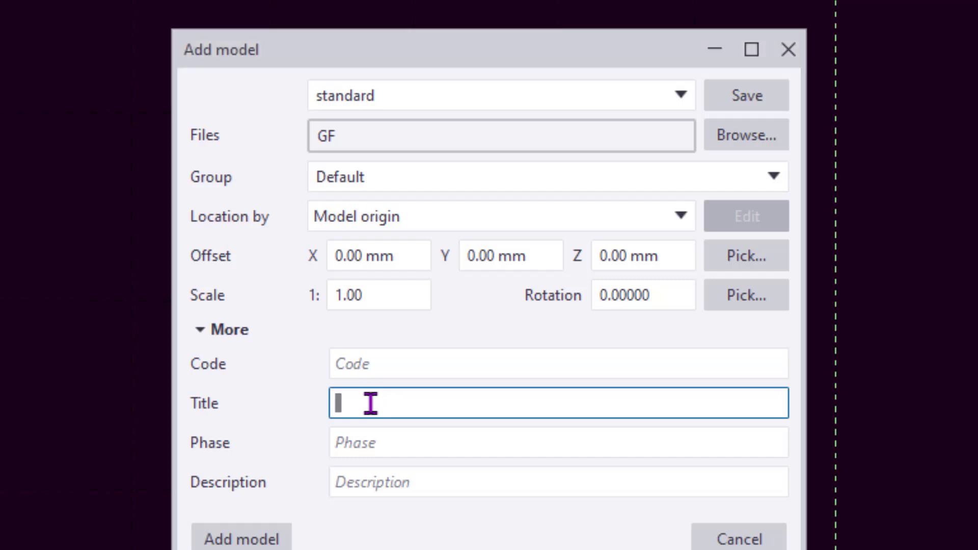
{"action": "type", "text": "ARCH GROUND FLOOR"}
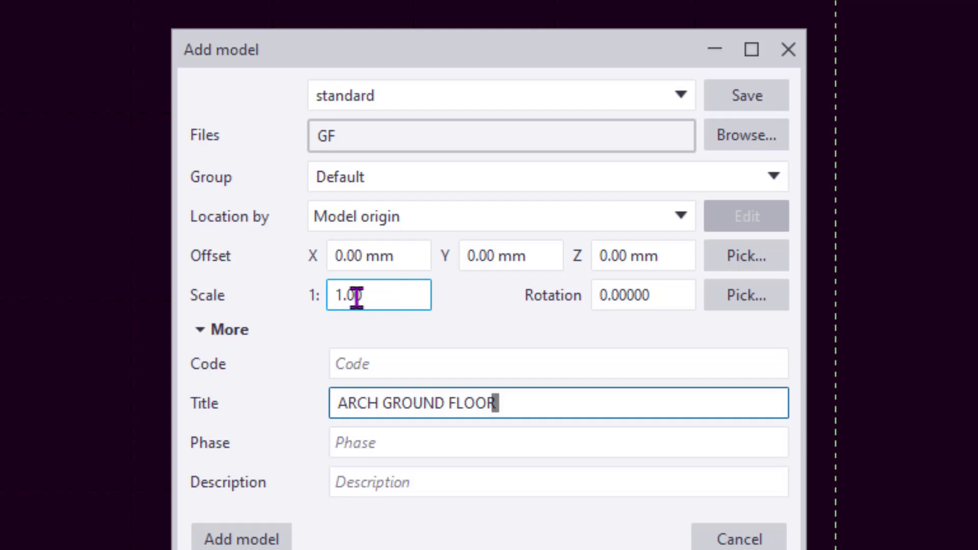
{"action": "left_click", "coordinate": [252, 541]}
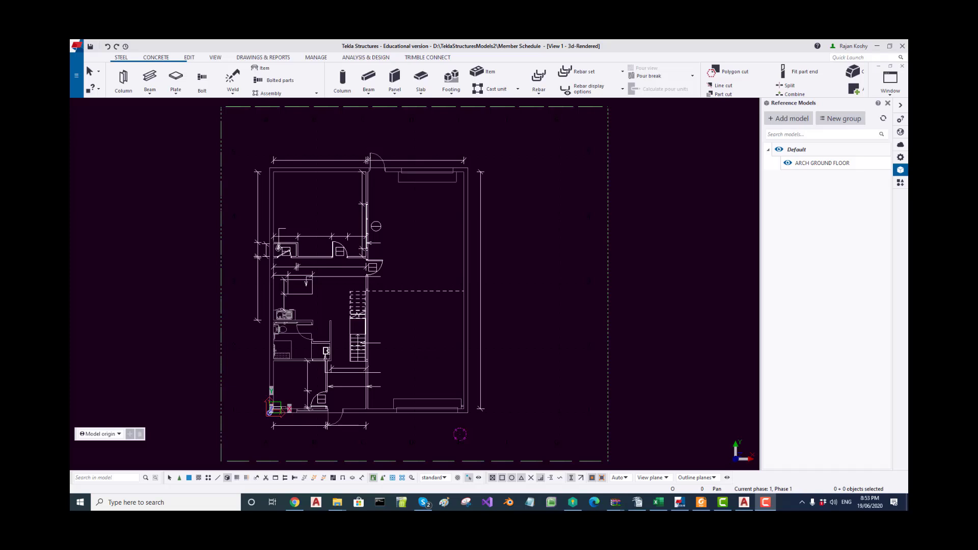
Add S02.dwg as a second reference model at the model origin, titled S02-STRUCTURAL
{"action": "left_click", "coordinate": [788, 119]}
{"action": "left_click", "coordinate": [577, 226]}
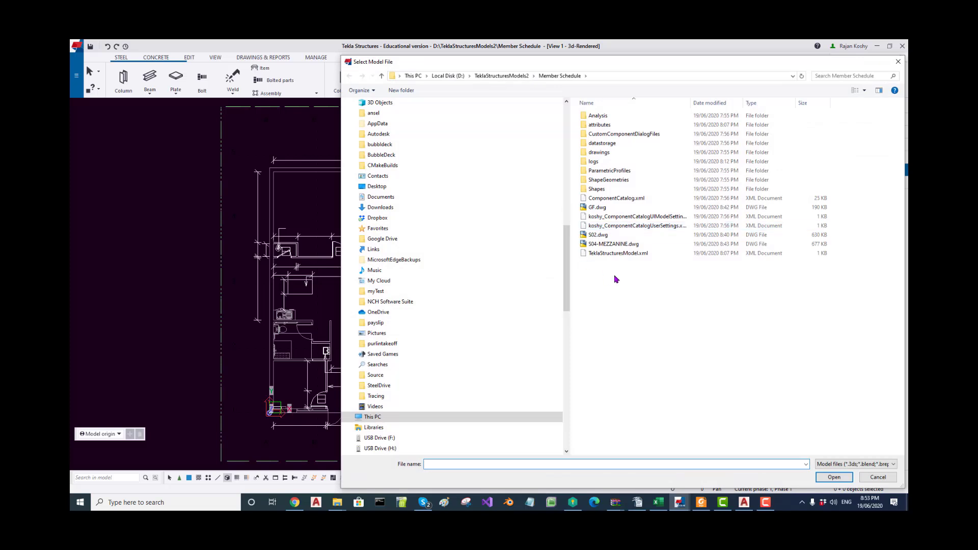
{"action": "left_click", "coordinate": [602, 237]}
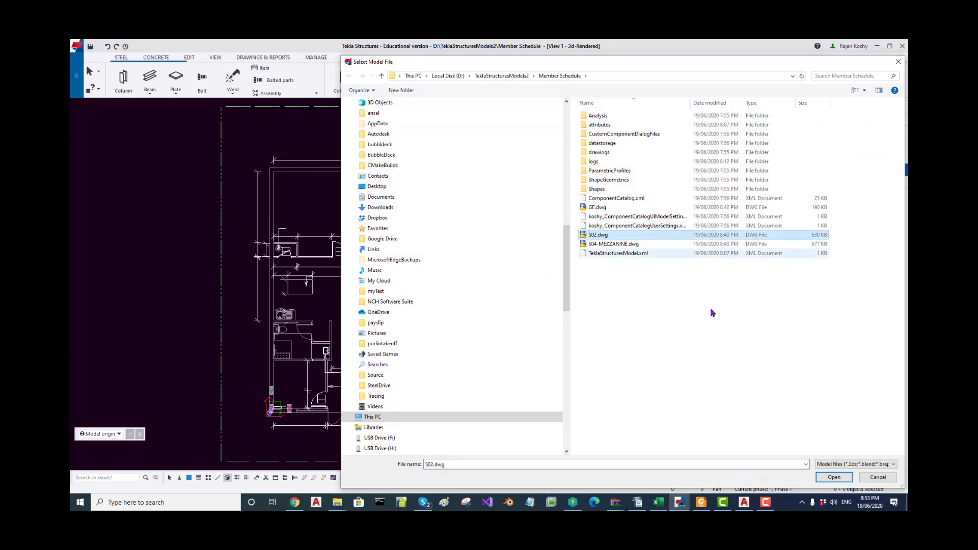
{"action": "left_click", "coordinate": [830, 477]}
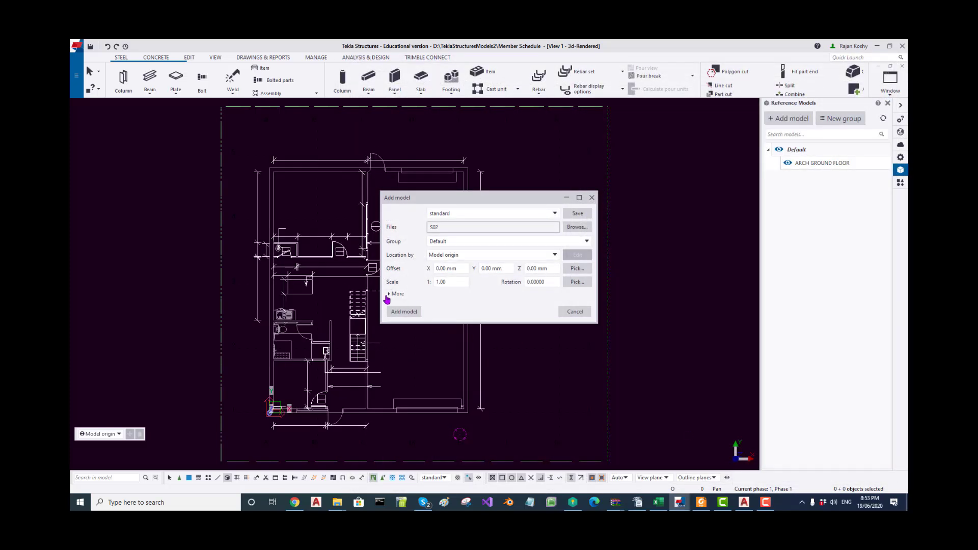
{"action": "left_click", "coordinate": [392, 294]}
{"action": "left_click", "coordinate": [451, 321]}
{"action": "type", "text": "S02-STRUCTURAL"}
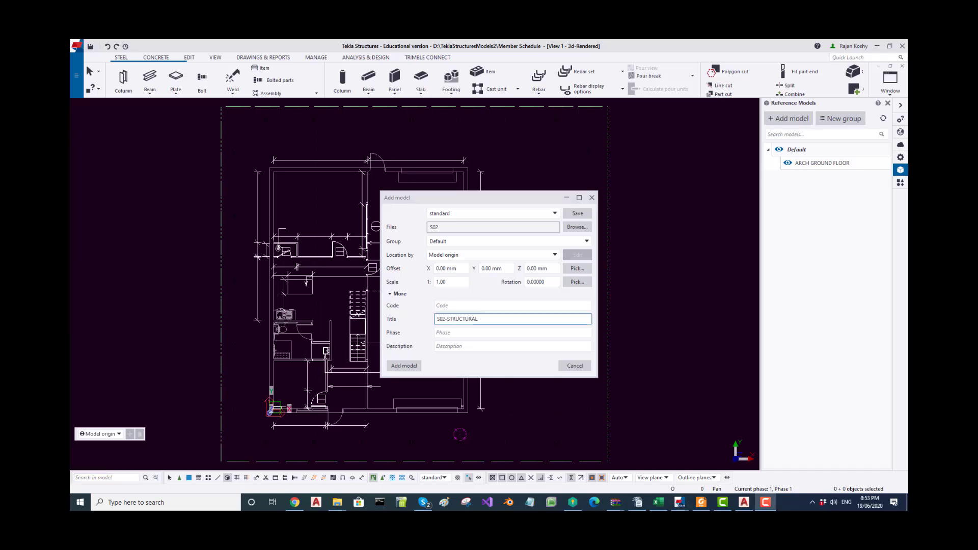
{"action": "left_click", "coordinate": [415, 369]}
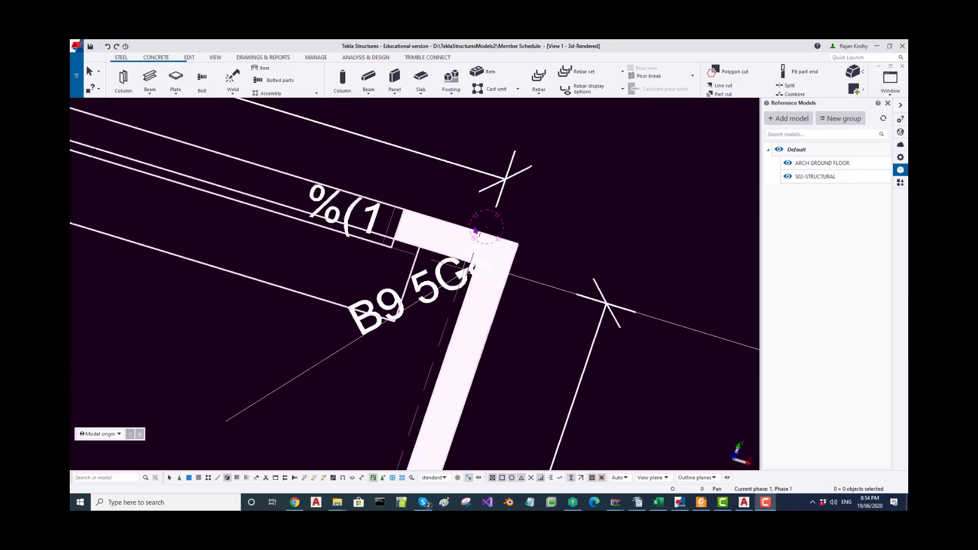
Check how the architectural and structural drawings align at the wall corner by switching each reference model's visibility off and on
{"action": "scroll", "coordinate": [469, 236], "scroll_direction": "down", "scroll_amount": 1}
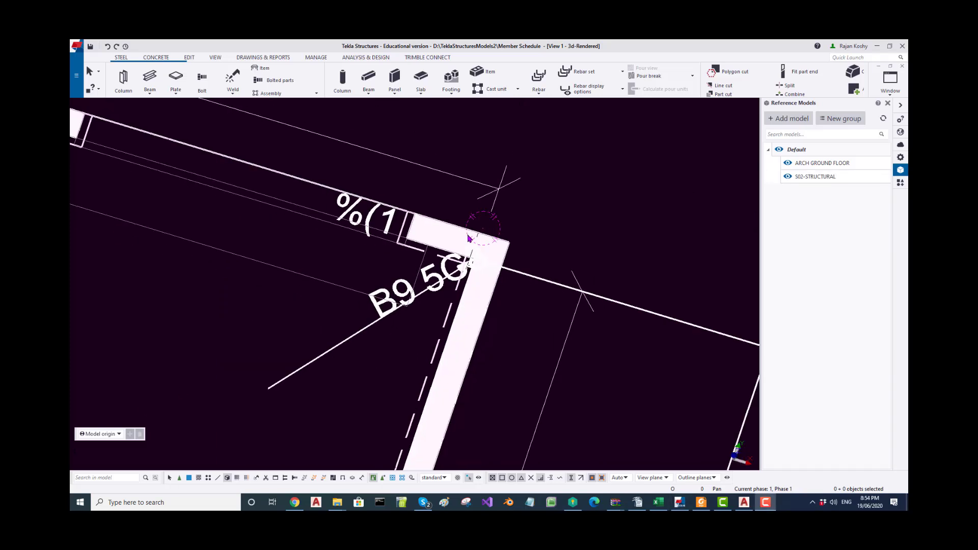
{"action": "middle_click_drag", "start_coordinate": [485, 253], "coordinate": [492, 274], "text": "ctrl"}
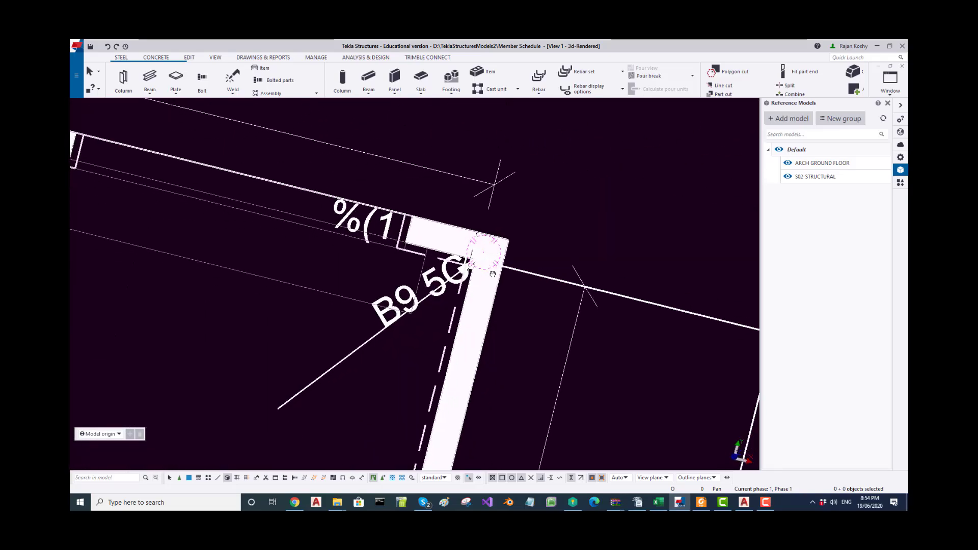
{"action": "left_click", "coordinate": [788, 164]}
{"action": "left_click", "coordinate": [788, 164]}
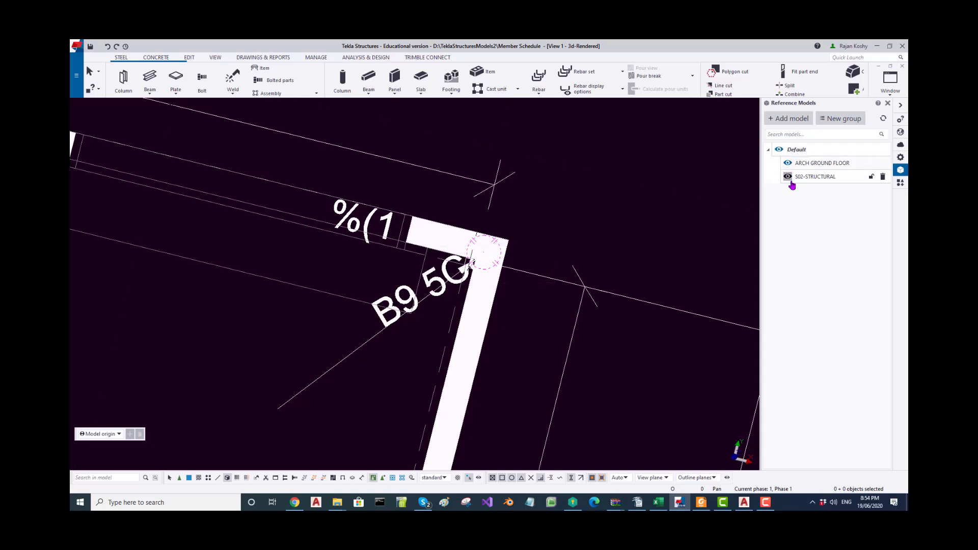
{"action": "left_click", "coordinate": [788, 177]}
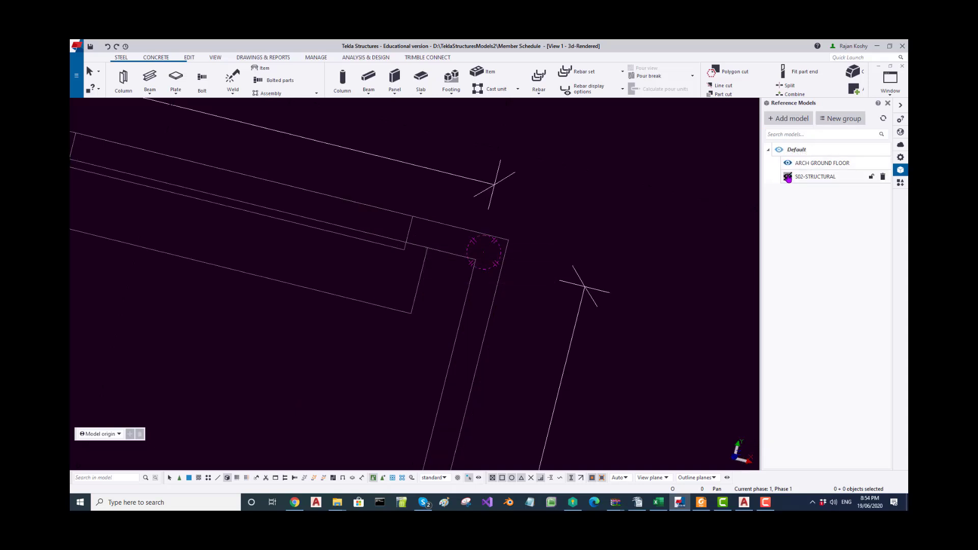
{"action": "left_click", "coordinate": [788, 163]}
{"action": "left_click", "coordinate": [788, 179]}
{"action": "left_click", "coordinate": [788, 164]}
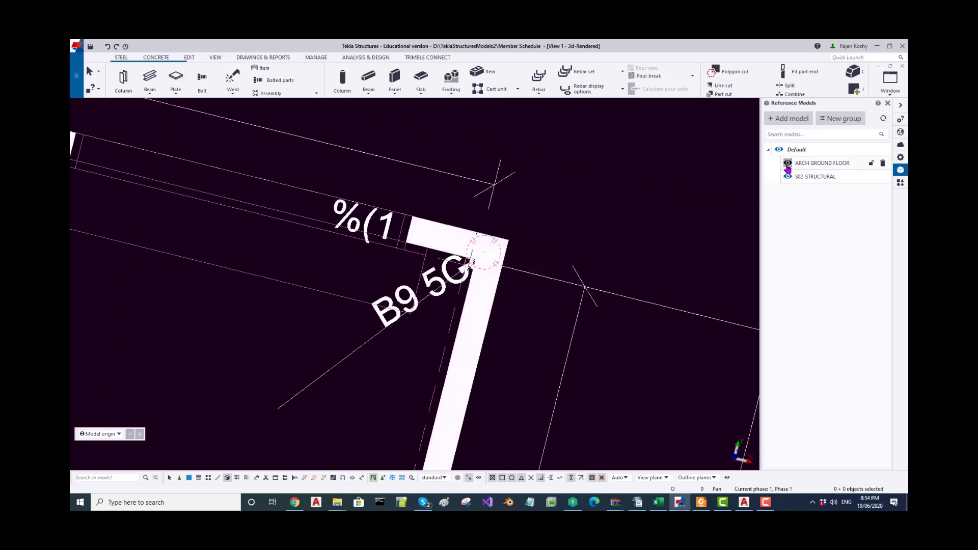
{"action": "scroll", "coordinate": [471, 266], "scroll_direction": "up", "scroll_amount": 2}
{"action": "middle_click_drag", "start_coordinate": [491, 275], "coordinate": [513, 216], "text": "ctrl"}
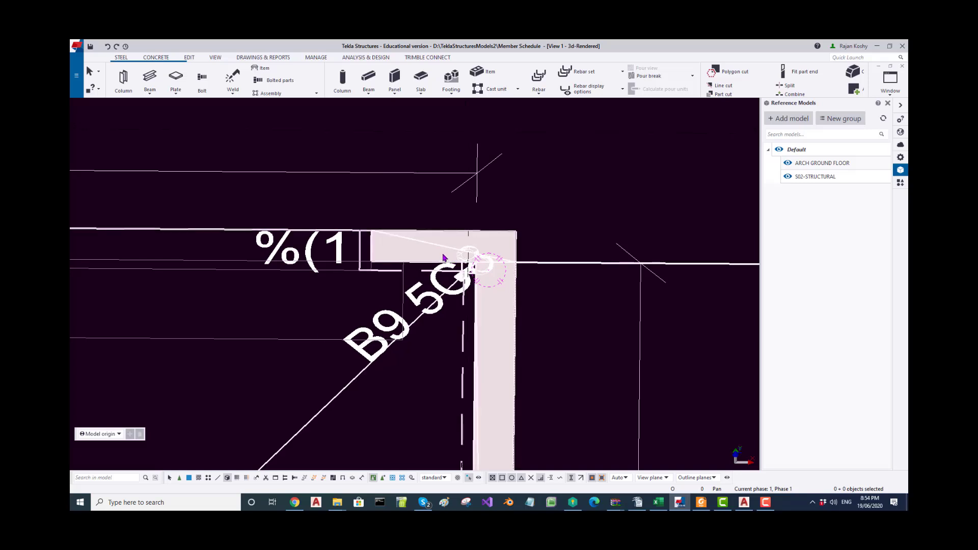
{"action": "scroll", "coordinate": [446, 255], "scroll_direction": "down", "scroll_amount": 1}
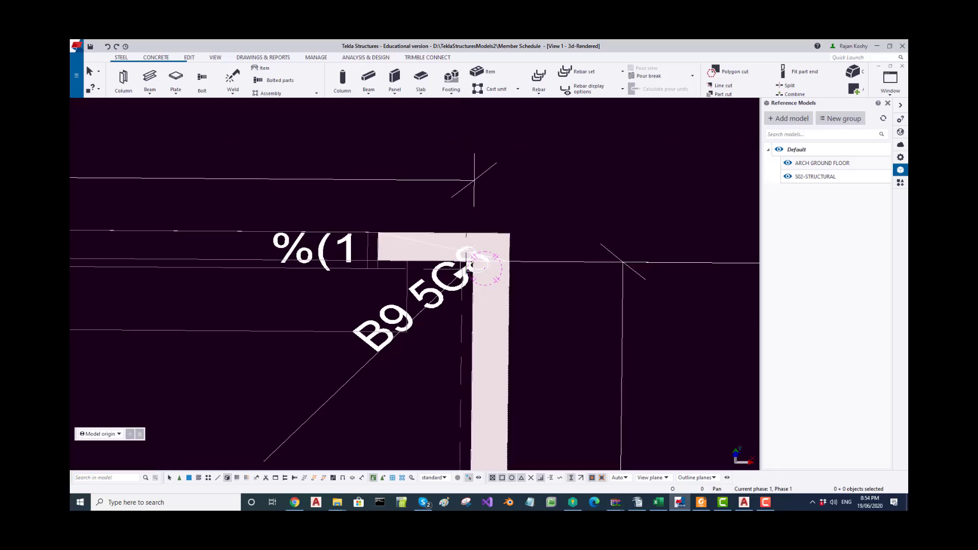
{"action": "scroll", "coordinate": [468, 261], "scroll_direction": "down", "scroll_amount": 8}
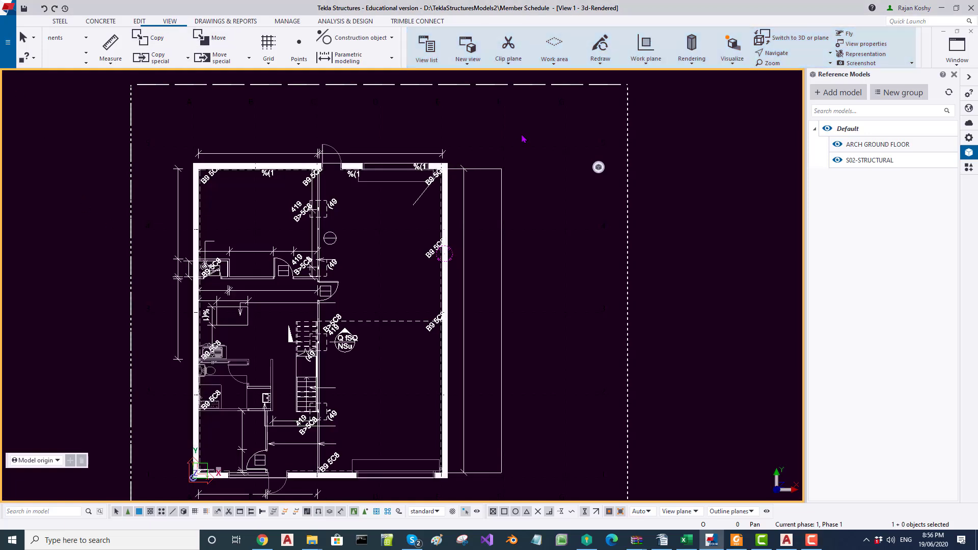
Create a basic view on the XY plane at coordinate 3000
{"action": "left_click", "coordinate": [469, 61]}
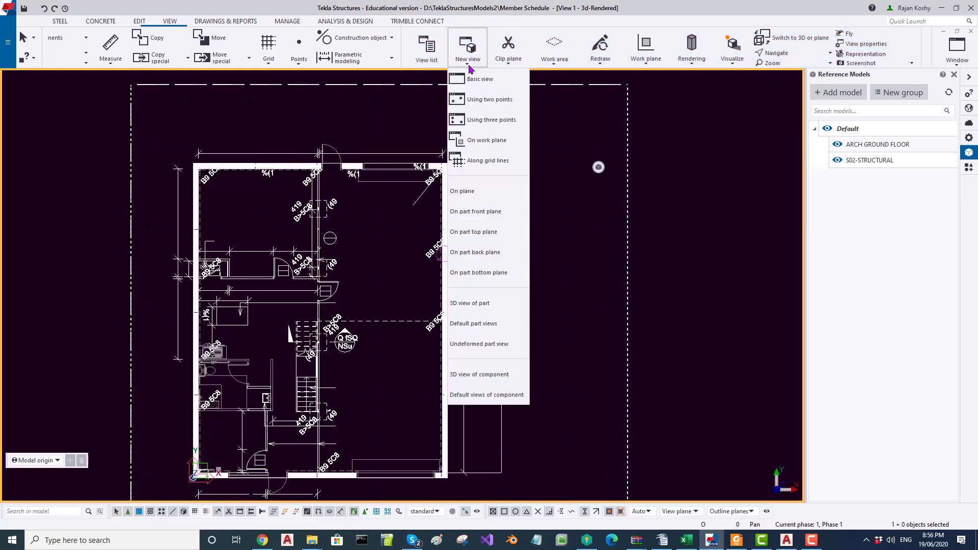
{"action": "left_click", "coordinate": [479, 79]}
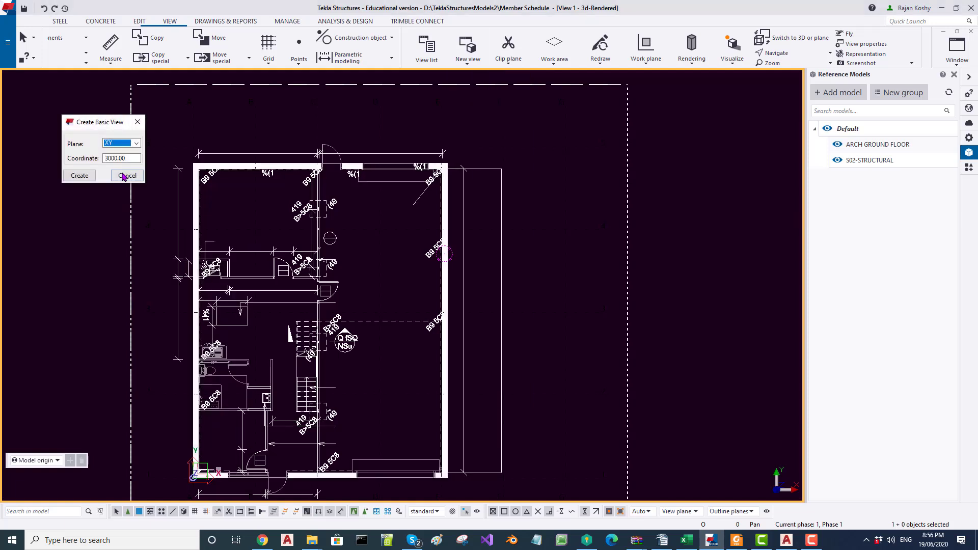
{"action": "left_click", "coordinate": [81, 175]}
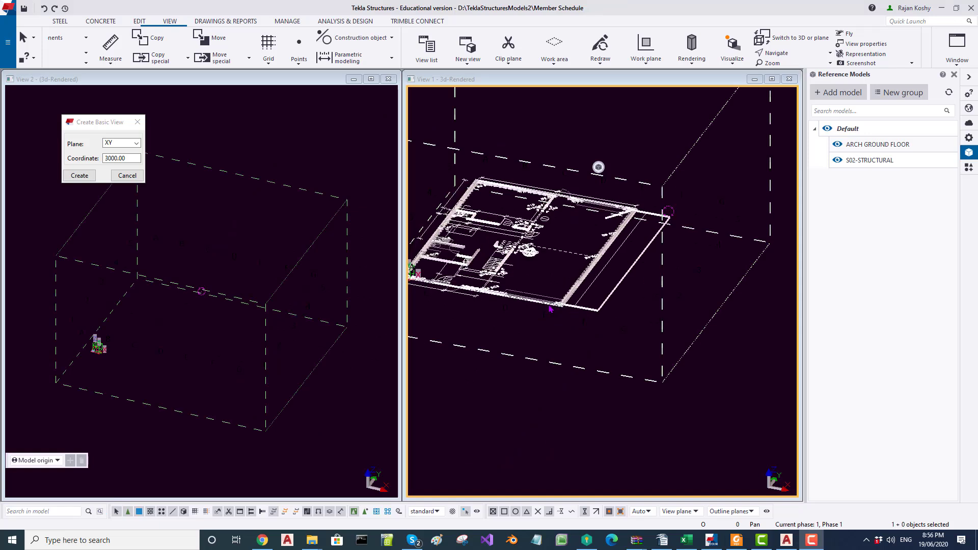
Set the new view's downward view depth to 4000 and apply the change to the view
{"action": "left_click", "coordinate": [172, 360]}
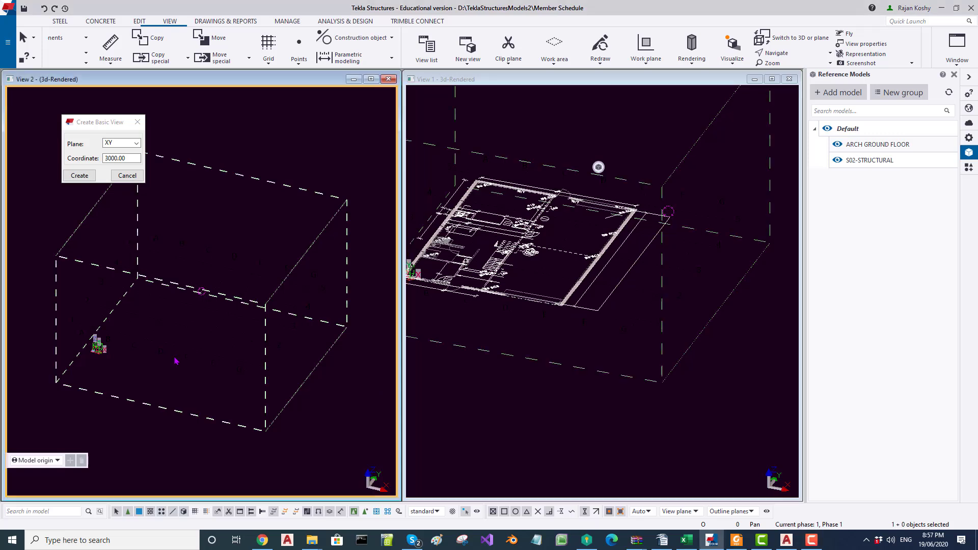
{"action": "double_click", "coordinate": [175, 361]}
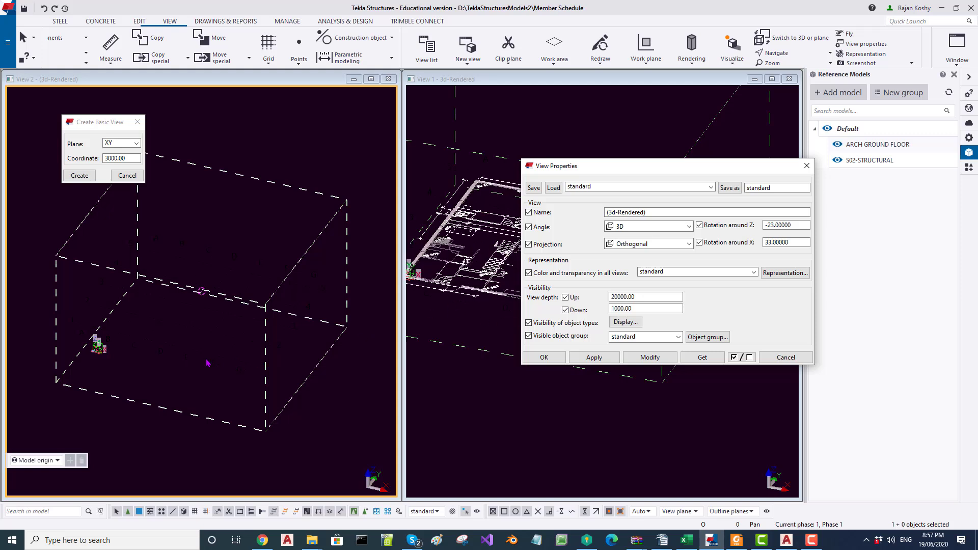
{"action": "key", "text": "Escape"}
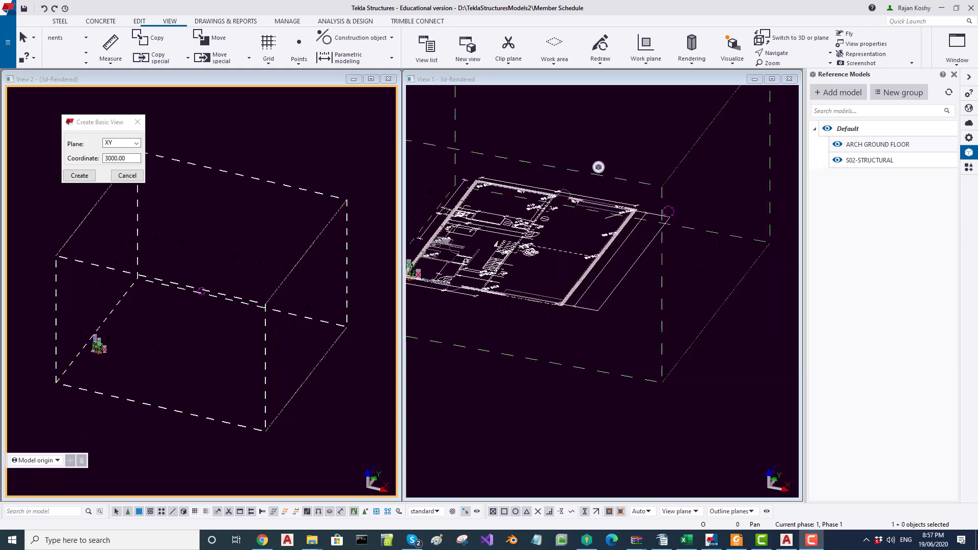
{"action": "double_click", "coordinate": [202, 342]}
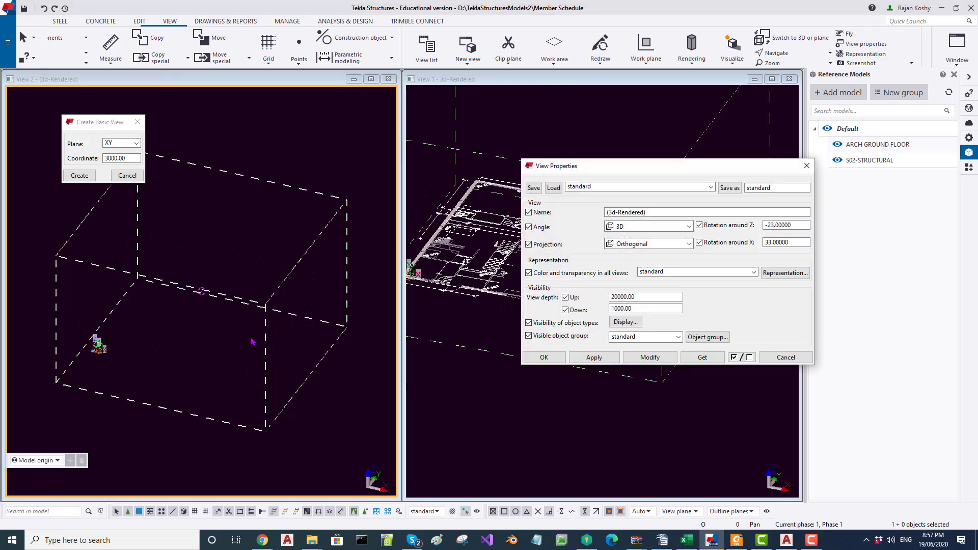
{"action": "left_click", "coordinate": [615, 310]}
{"action": "left_click_drag", "start_coordinate": [615, 309], "coordinate": [609, 310]}
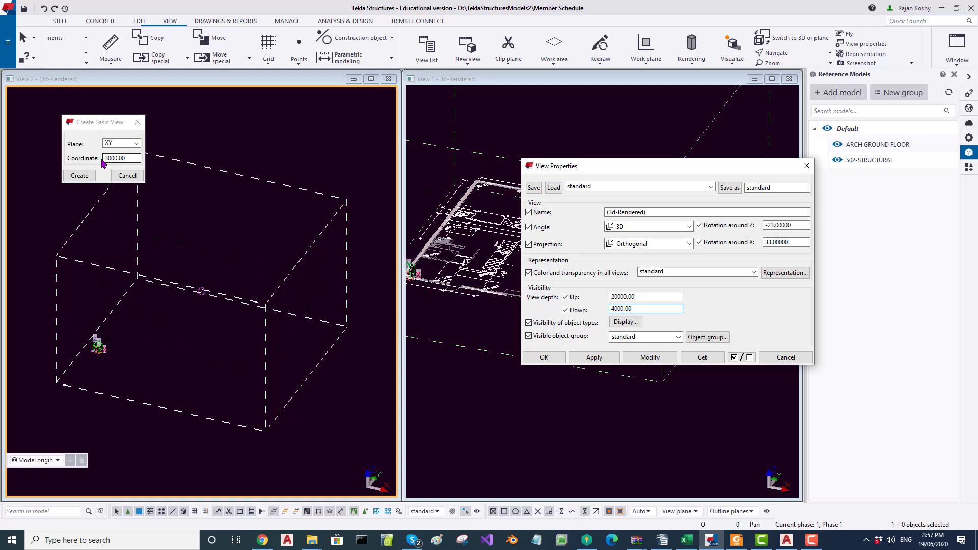
{"action": "left_click_drag", "start_coordinate": [640, 310], "coordinate": [594, 311]}
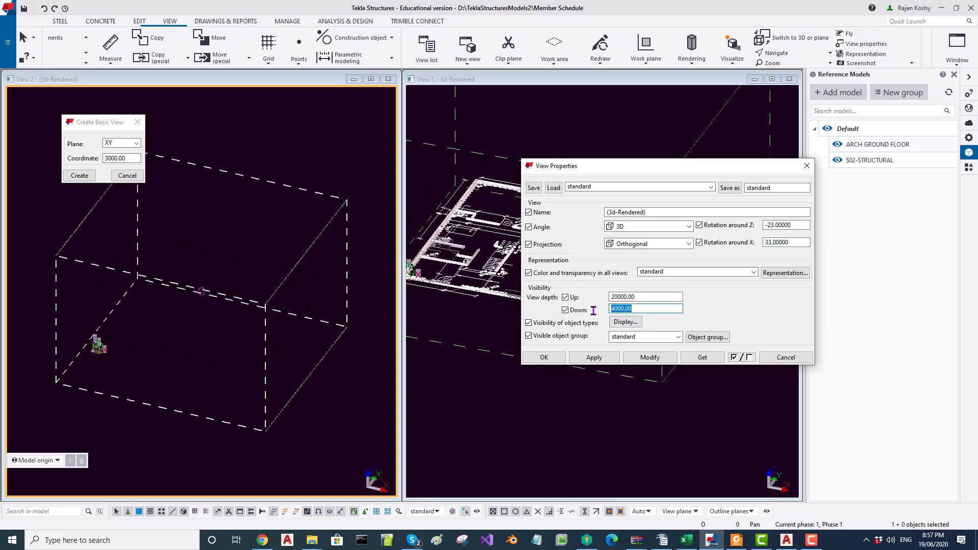
{"action": "left_click", "coordinate": [650, 358]}
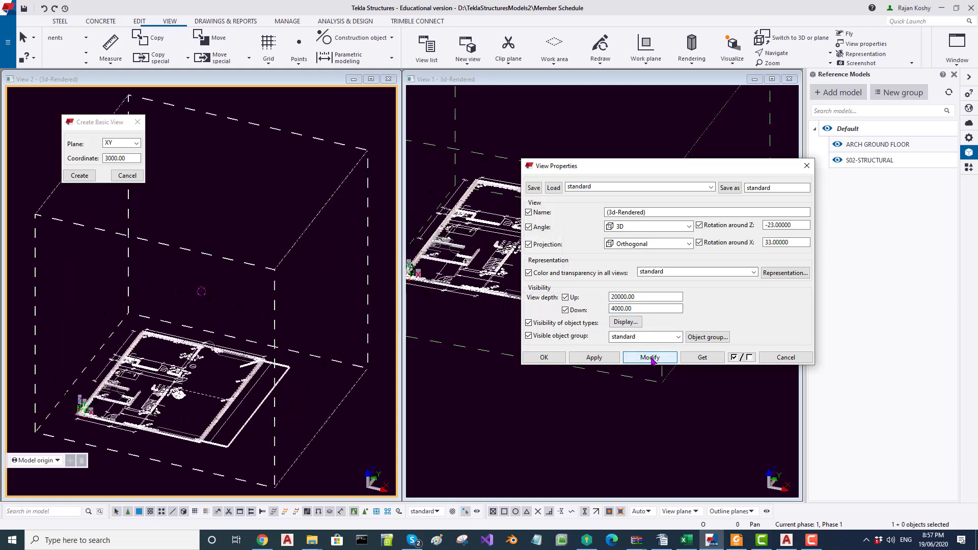
Start adding another reference model and choose S04-MEZZANINE.dwg as its file
{"action": "scroll", "coordinate": [237, 395], "scroll_direction": "up", "scroll_amount": 2}
{"action": "middle_click_drag", "start_coordinate": [296, 374], "coordinate": [225, 333]}
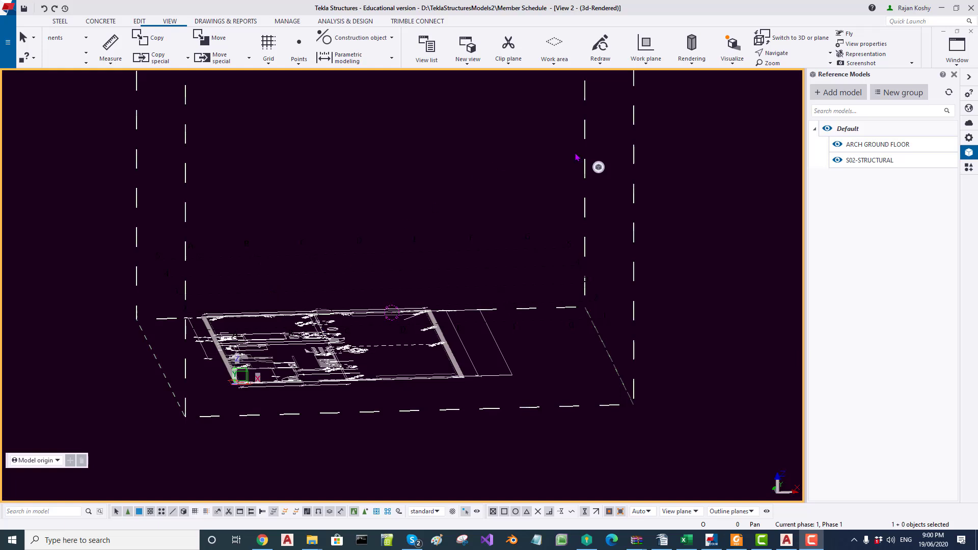
{"action": "left_click", "coordinate": [833, 96]}
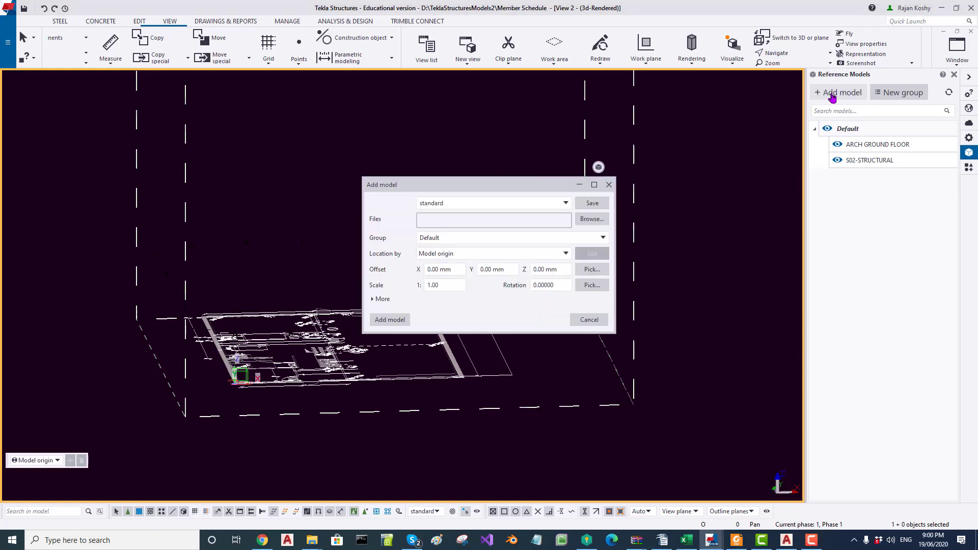
{"action": "left_click", "coordinate": [590, 219]}
{"action": "left_click", "coordinate": [619, 240]}
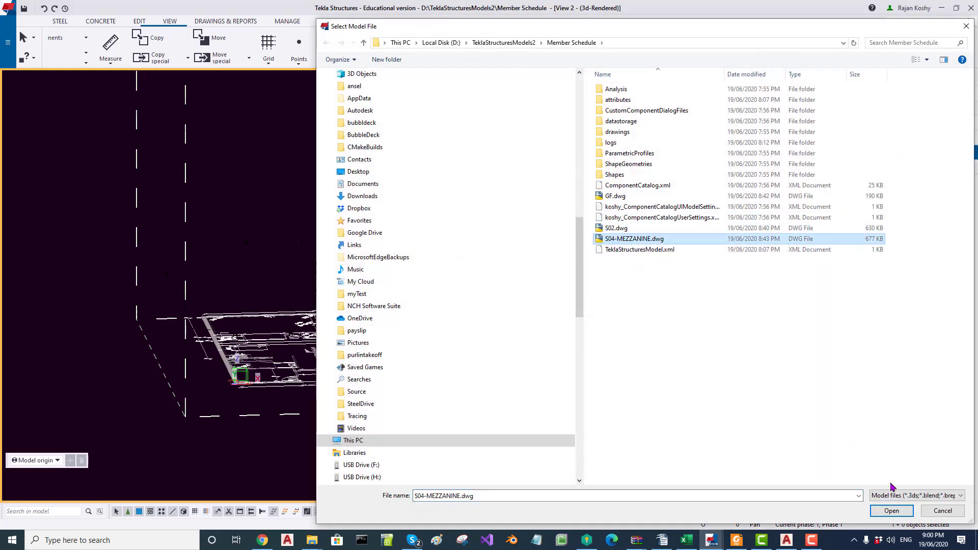
{"action": "left_click", "coordinate": [892, 510]}
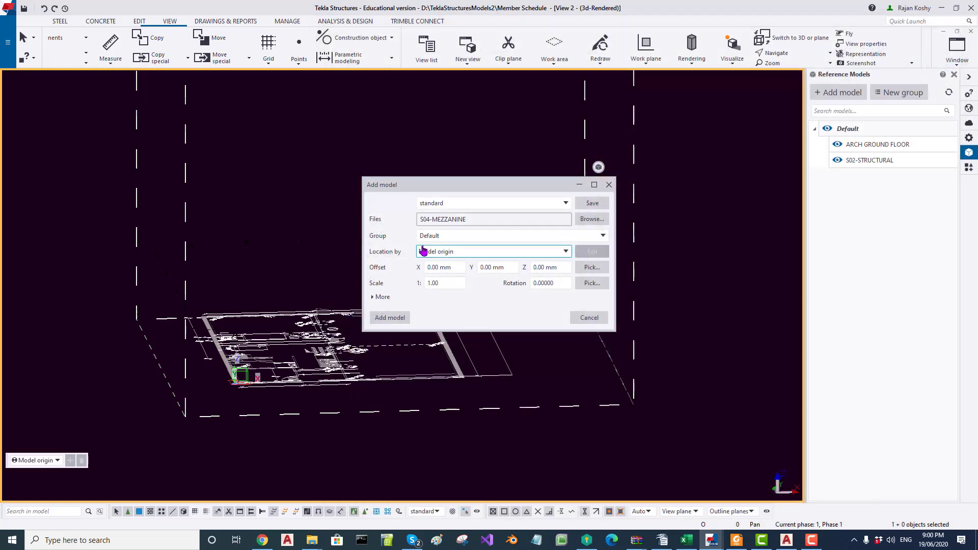
Title the mezzanine reference model S04-STRUCTURAL
{"action": "left_click", "coordinate": [383, 297]}
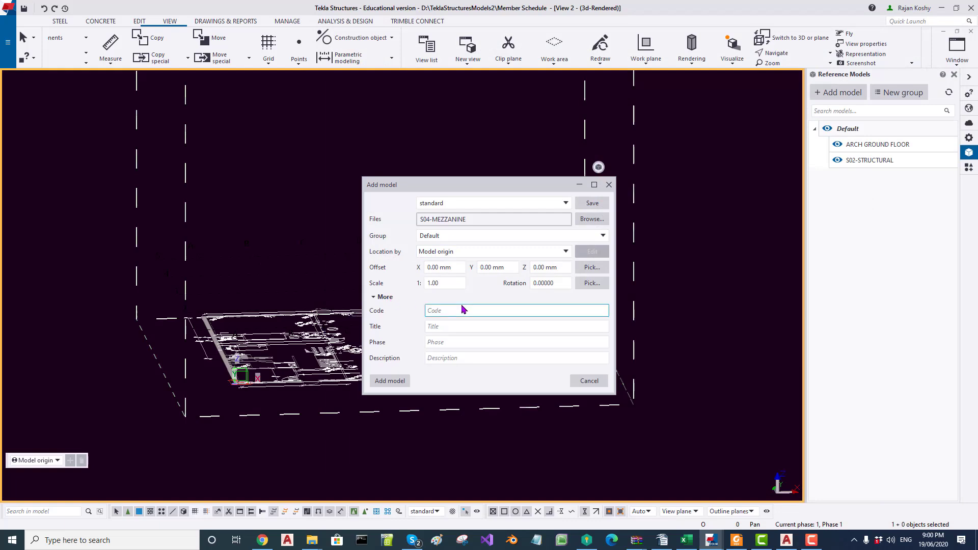
{"action": "left_click", "coordinate": [451, 325]}
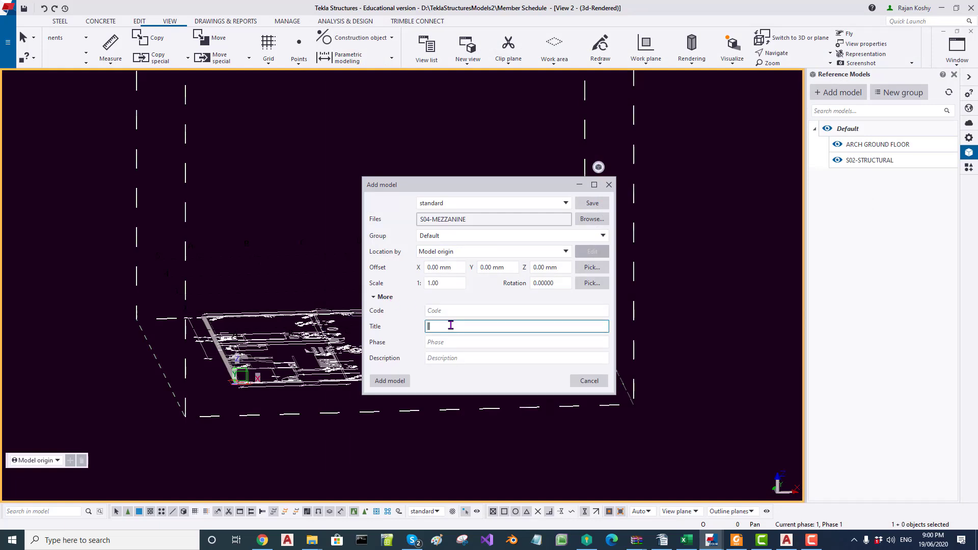
{"action": "type", "text": "S04-STRUCTIRA"}
{"action": "key", "text": "BackSpace"}
{"action": "key", "text": "BackSpace"}
{"action": "key", "text": "BackSpace"}
{"action": "key", "text": "BackSpace"}
{"action": "key", "text": "BackSpace"}
{"action": "key", "text": "BackSpace"}
{"action": "type", "text": "UCTURAL"}
Set the mezzanine drawing's Z offset to 3000 mm and add it to the model
{"action": "left_click", "coordinate": [549, 268]}
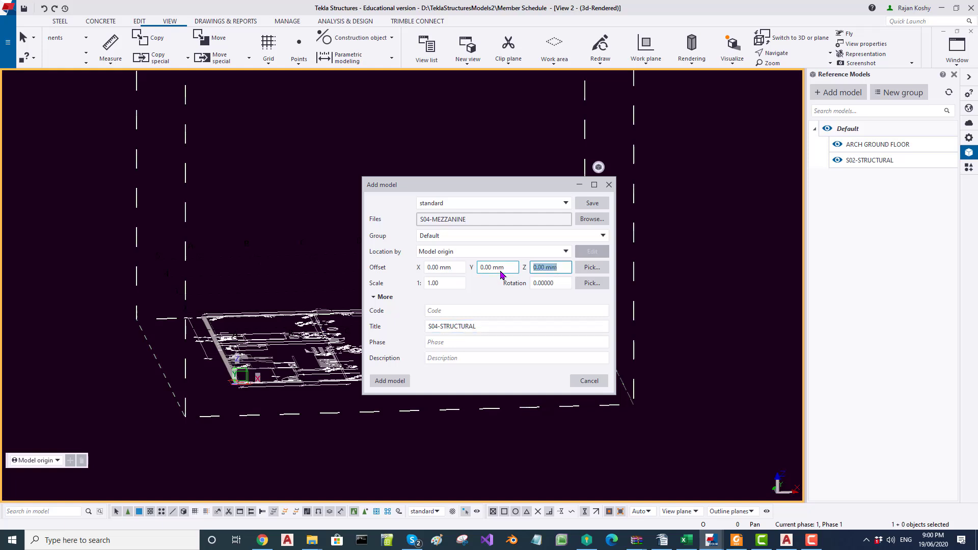
{"action": "type", "text": "3000"}
{"action": "left_click", "coordinate": [391, 381]}
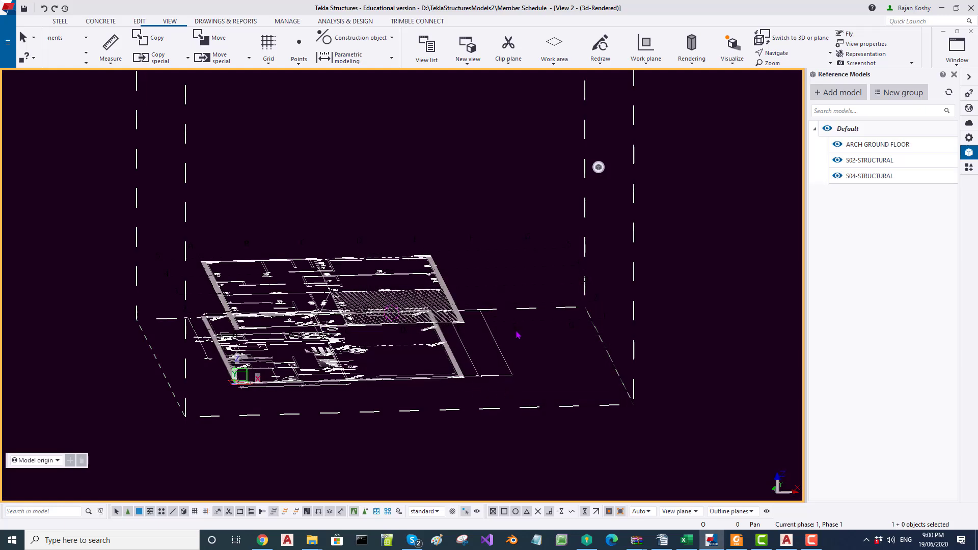
Add points at the outer wall corner diagonally opposite the model origin, on both the ground floor and the mezzanine drawings
{"action": "key", "text": "ctrl+p"}
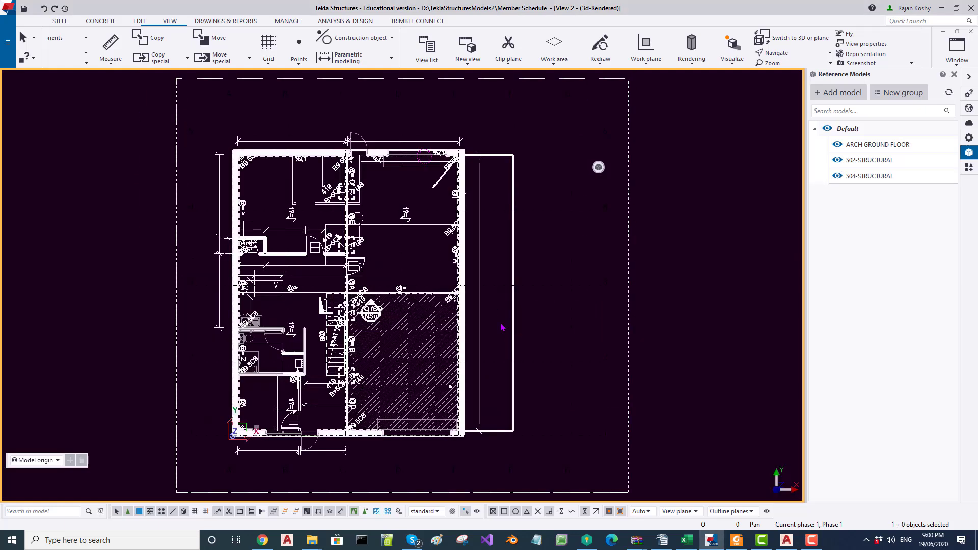
{"action": "scroll", "coordinate": [467, 229], "scroll_direction": "up", "scroll_amount": 5}
{"action": "scroll", "coordinate": [467, 229], "scroll_direction": "up", "scroll_amount": 1}
{"action": "middle_click_drag", "start_coordinate": [467, 229], "coordinate": [364, 481]}
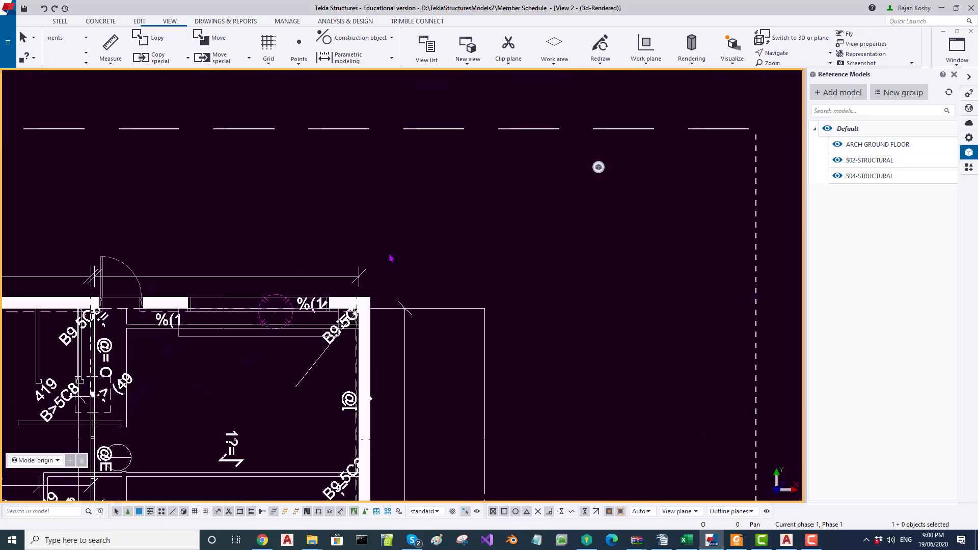
{"action": "scroll", "coordinate": [383, 299], "scroll_direction": "up", "scroll_amount": 5}
{"action": "scroll", "coordinate": [377, 324], "scroll_direction": "up", "scroll_amount": 1}
{"action": "middle_click_drag", "start_coordinate": [382, 333], "coordinate": [330, 296], "text": "ctrl"}
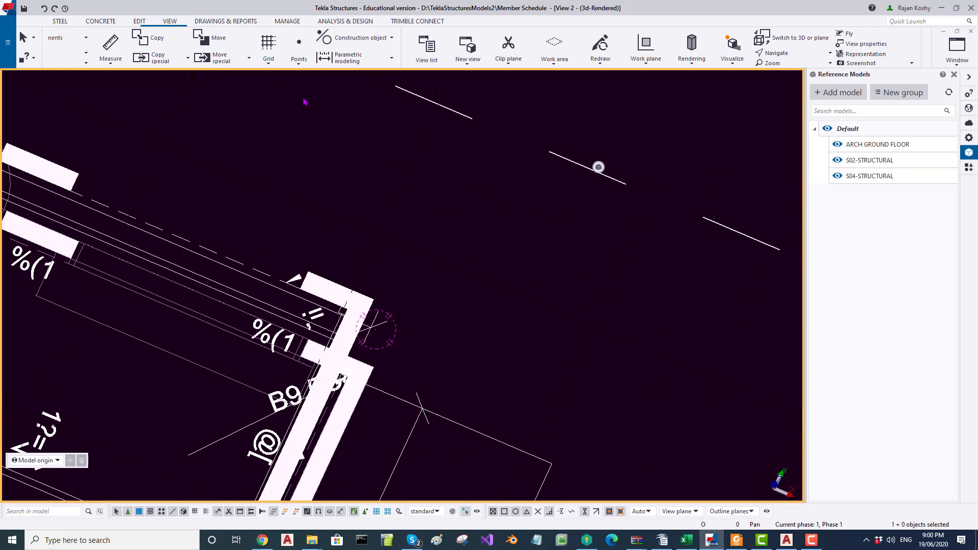
{"action": "left_click", "coordinate": [298, 64]}
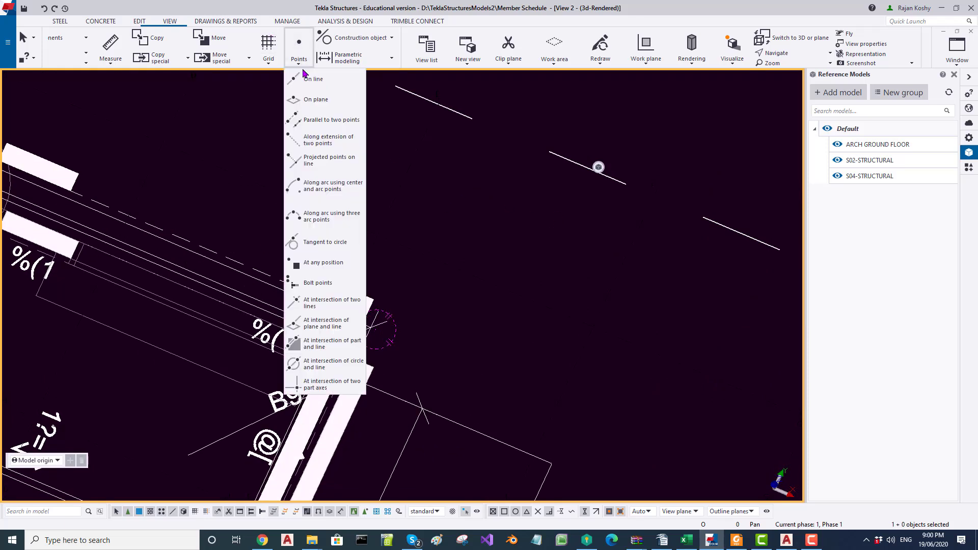
{"action": "left_click", "coordinate": [320, 268]}
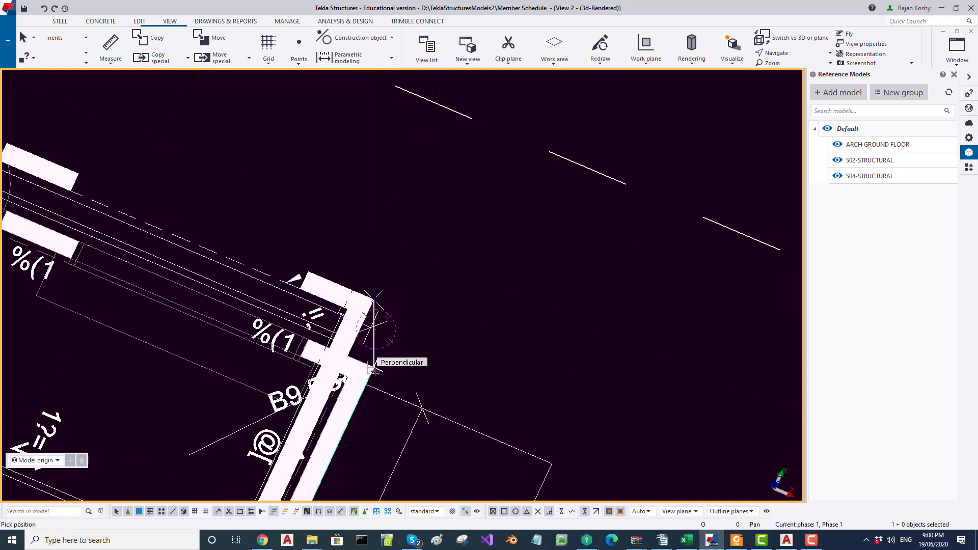
{"action": "scroll", "coordinate": [426, 365], "scroll_direction": "up", "scroll_amount": 2}
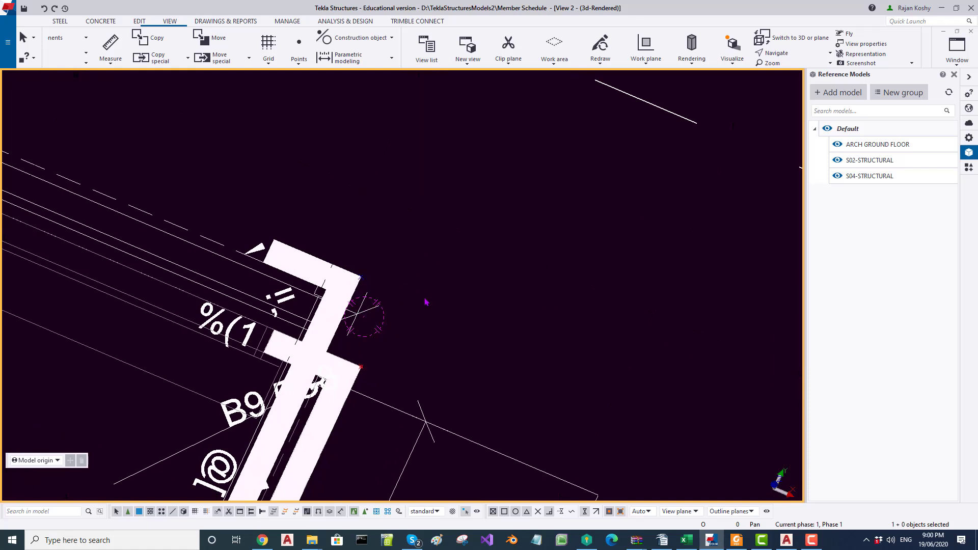
{"action": "scroll", "coordinate": [325, 360], "scroll_direction": "up", "scroll_amount": 4}
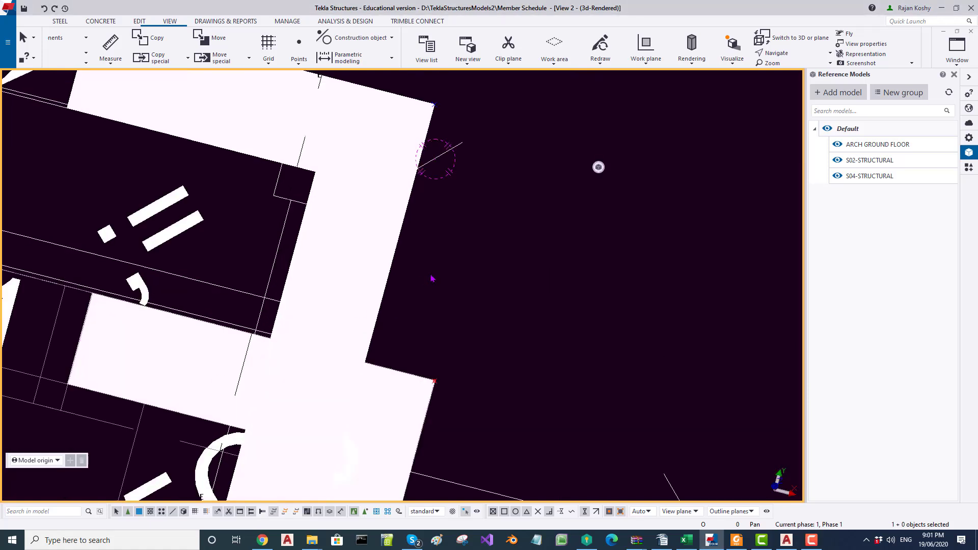
Hide all the reference models in the Default group in the plan view
{"action": "key", "text": "ctrl+p"}
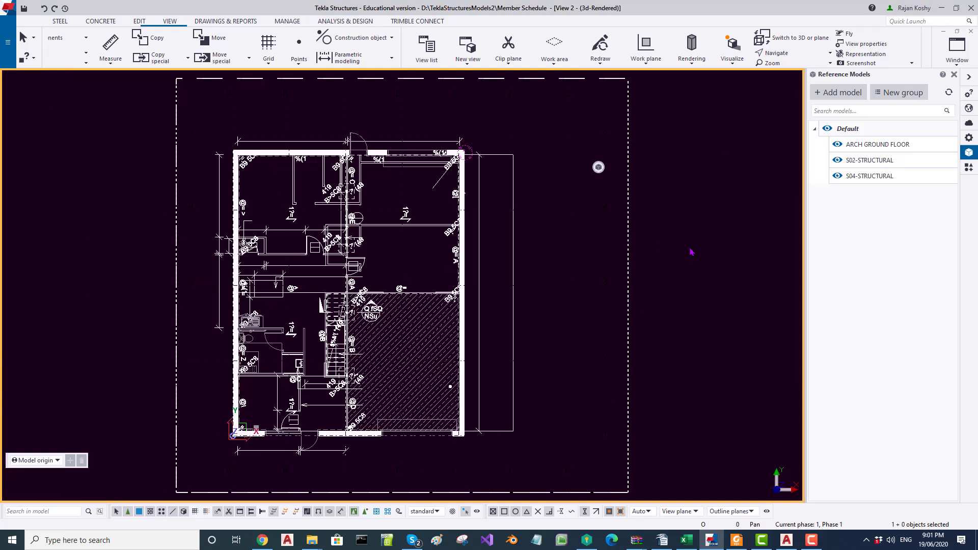
{"action": "left_click", "coordinate": [828, 131]}
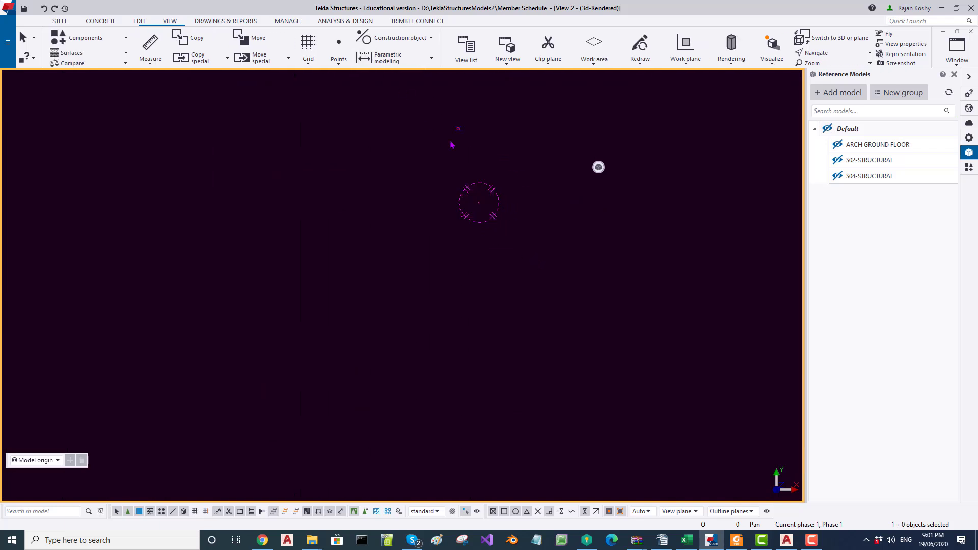
{"action": "left_click_drag", "start_coordinate": [460, 147], "coordinate": [475, 155]}
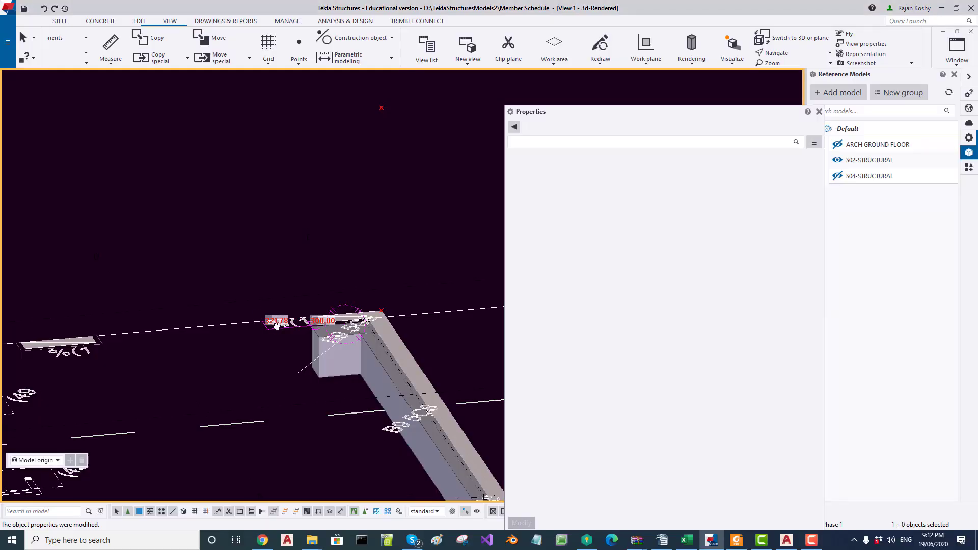
Select the short concrete beam at the wall corner and examine its profile and depth position relative to the structural drawing
{"action": "scroll", "coordinate": [265, 349], "scroll_direction": "down", "scroll_amount": 2}
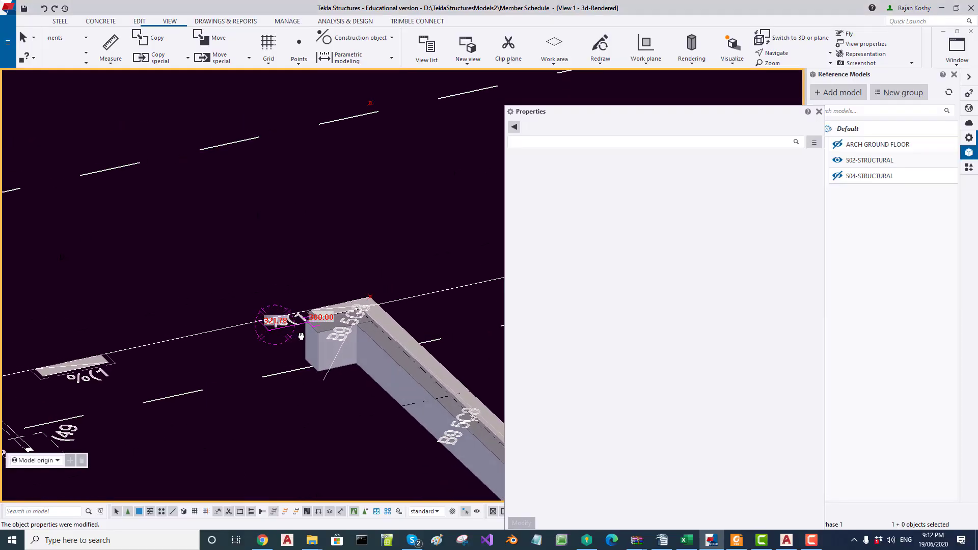
{"action": "scroll", "coordinate": [265, 349], "scroll_direction": "up", "scroll_amount": 4}
{"action": "middle_click_drag", "start_coordinate": [283, 377], "coordinate": [295, 345]}
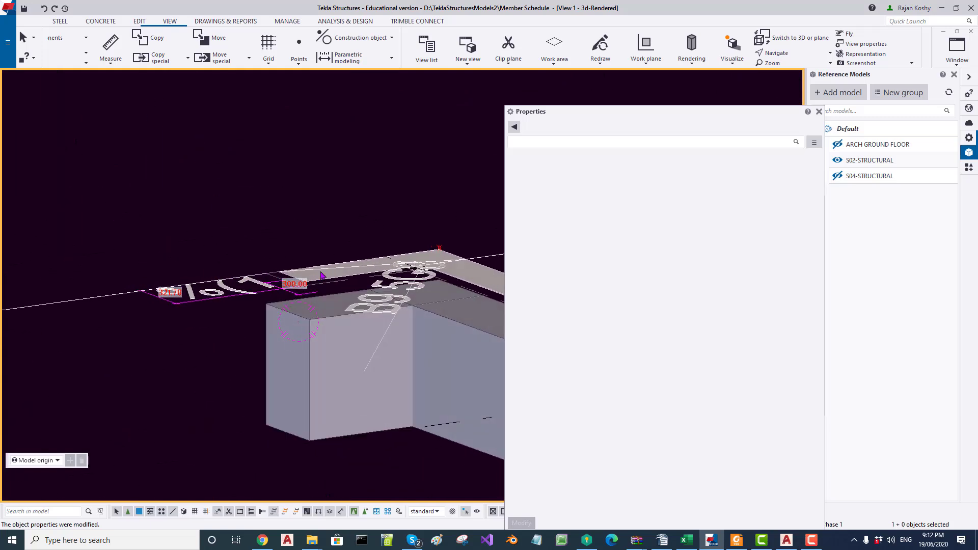
{"action": "left_click", "coordinate": [329, 356]}
{"action": "scroll", "coordinate": [269, 275], "scroll_direction": "up", "scroll_amount": 2}
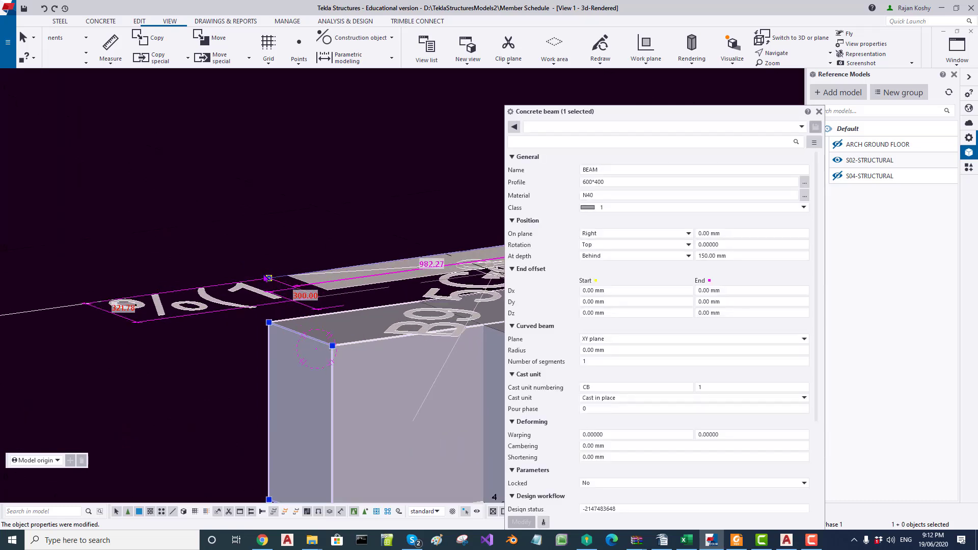
{"action": "middle_click_drag", "start_coordinate": [270, 275], "coordinate": [113, 255]}
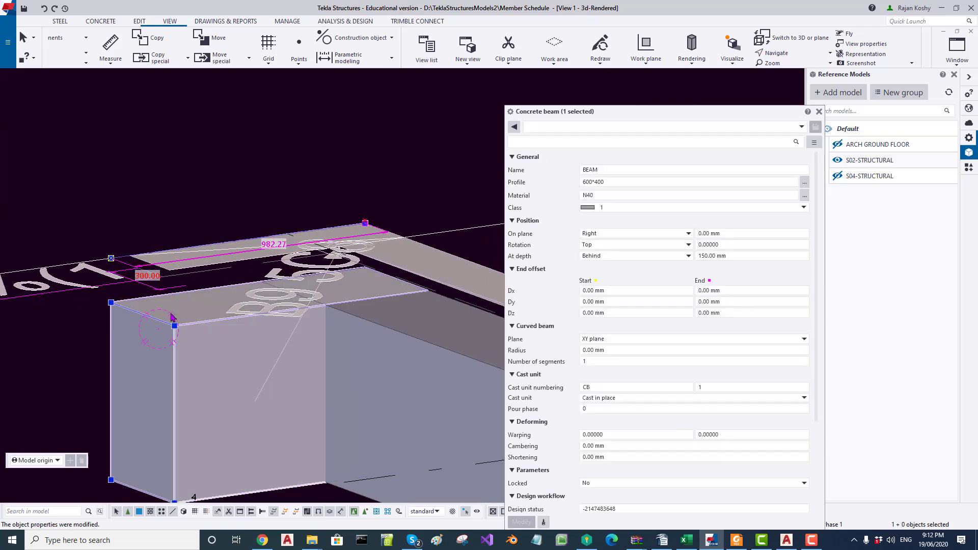
{"action": "scroll", "coordinate": [395, 298], "scroll_direction": "down", "scroll_amount": 1}
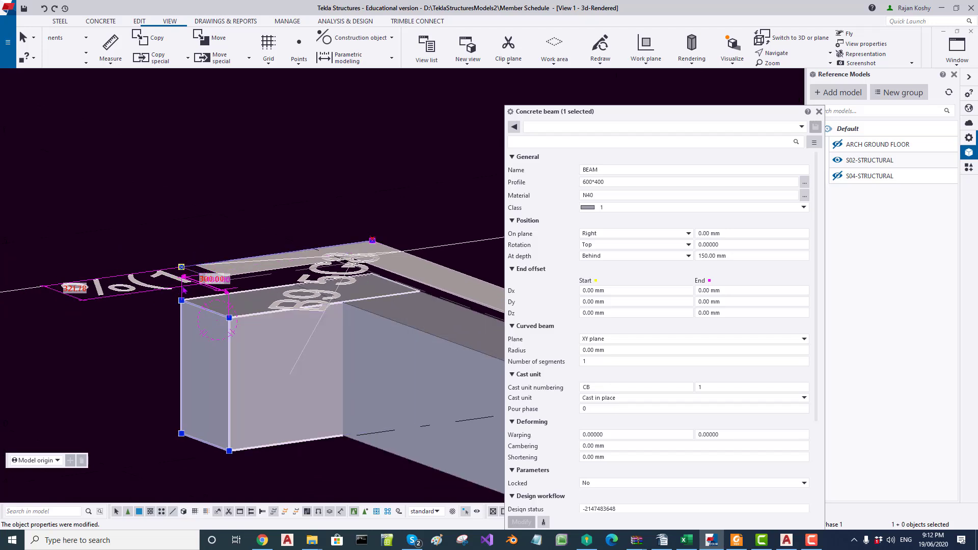
Measure the distance from the short concrete beam's top end corner up to its start handle on the drawing plane
{"action": "left_click", "coordinate": [112, 62]}
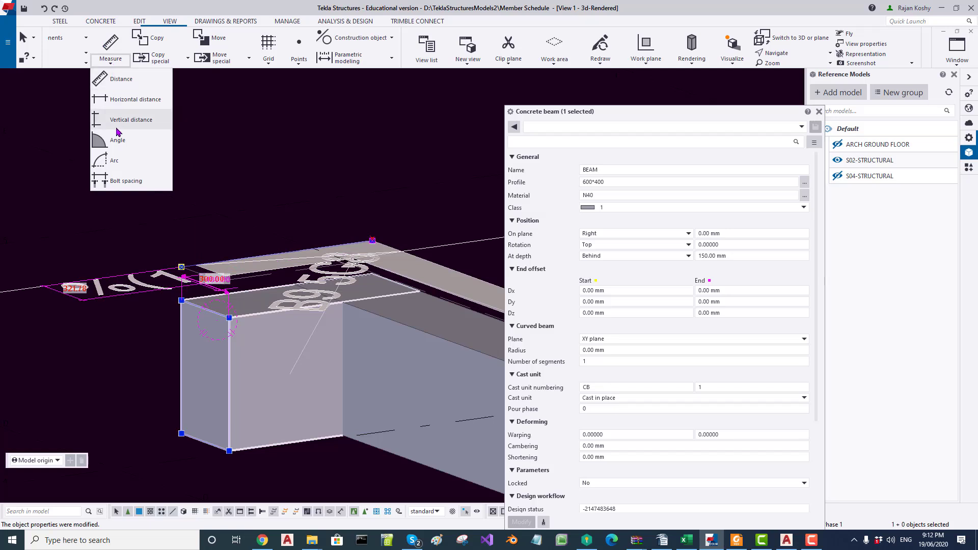
{"action": "left_click", "coordinate": [114, 79]}
{"action": "left_click", "coordinate": [184, 300]}
{"action": "left_click", "coordinate": [181, 267]}
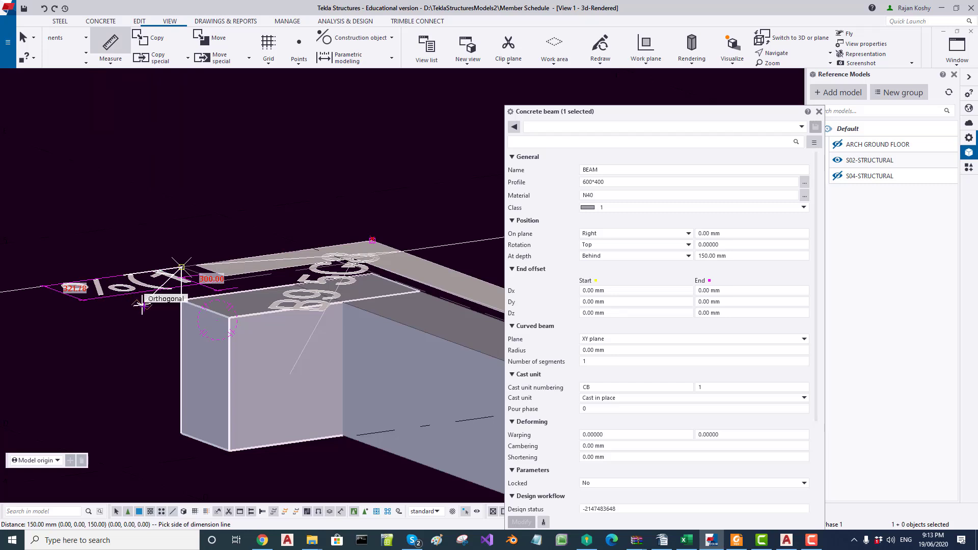
{"action": "scroll", "coordinate": [141, 312], "scroll_direction": "up", "scroll_amount": 1}
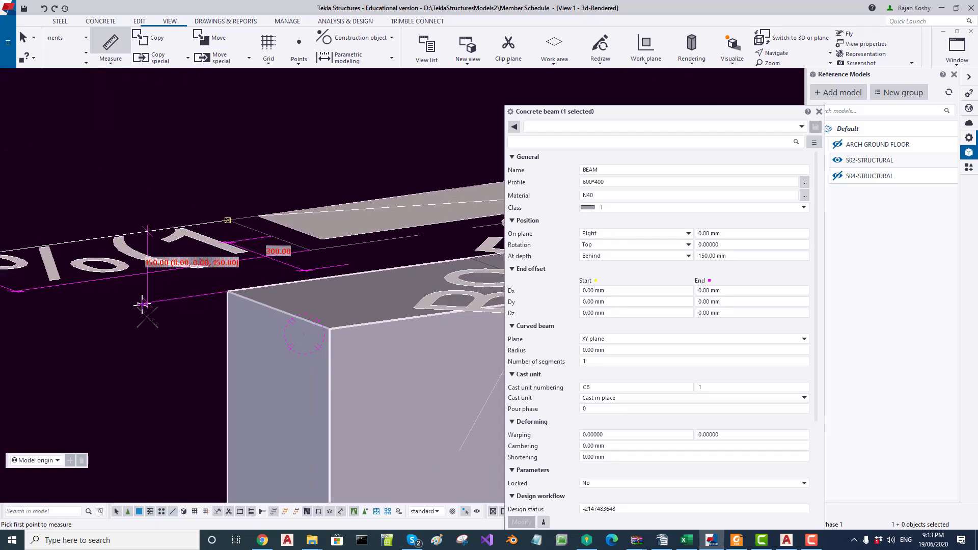
{"action": "scroll", "coordinate": [141, 311], "scroll_direction": "up", "scroll_amount": 1}
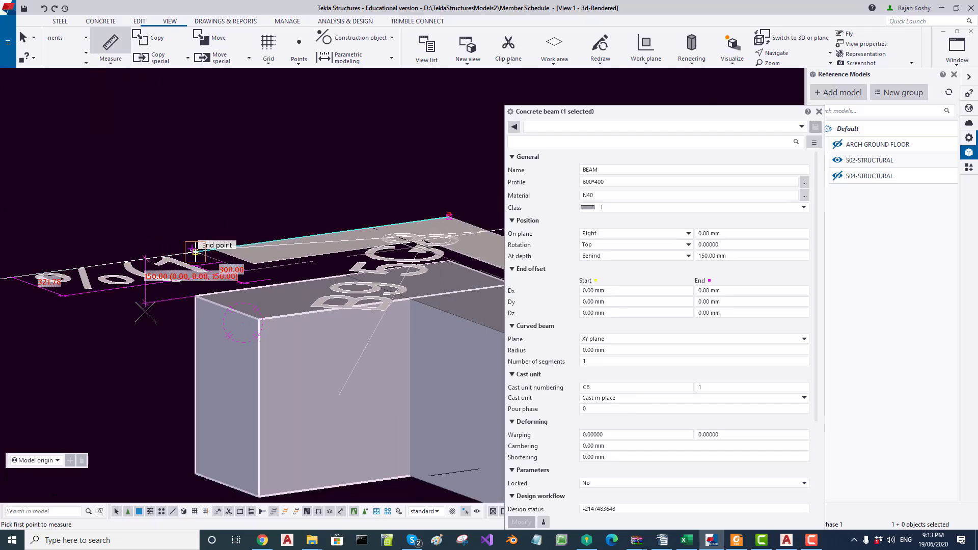
{"action": "scroll", "coordinate": [193, 249], "scroll_direction": "down", "scroll_amount": 2}
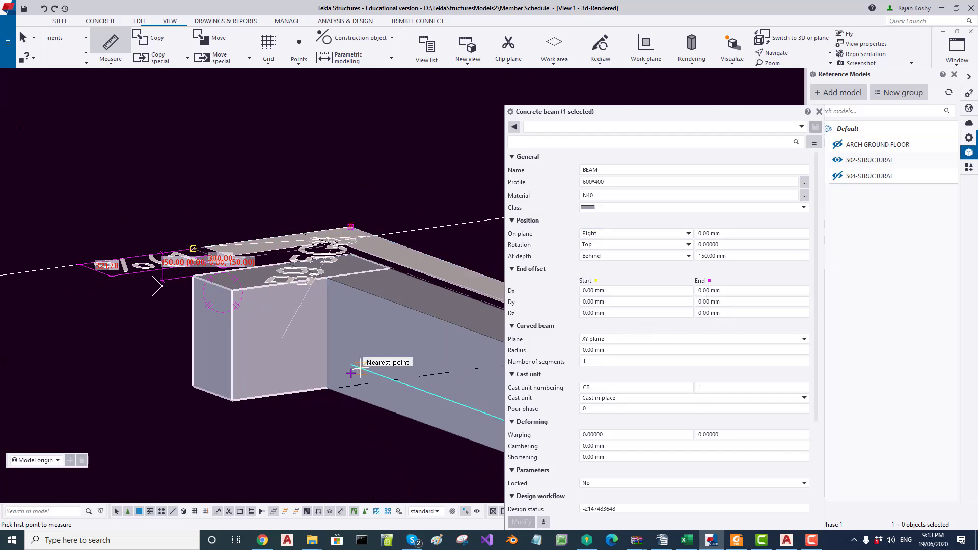
{"action": "scroll", "coordinate": [196, 254], "scroll_direction": "up", "scroll_amount": 1}
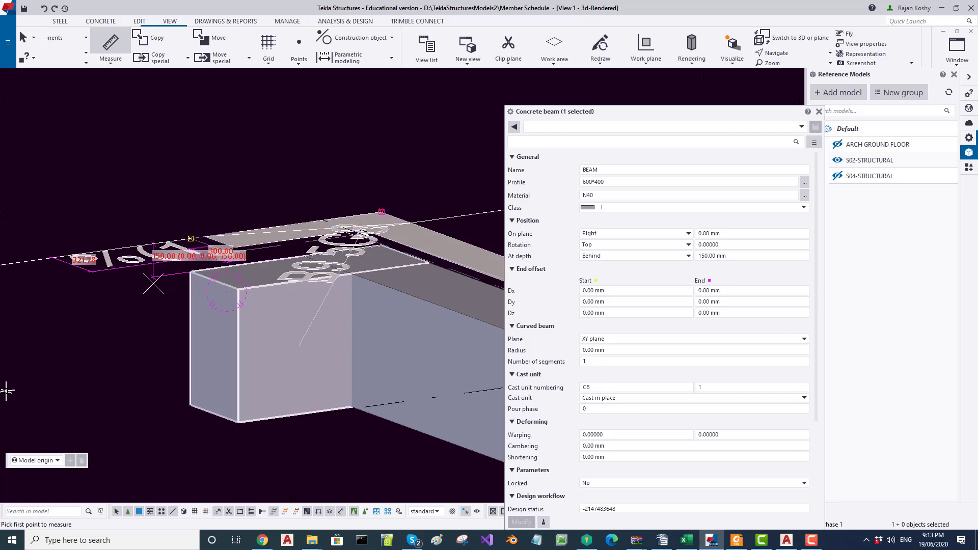
Check the PF1 entry in STRUCTURAL-DRAWINGS.pdf and add one point midway between opposite corners of the dashed pad outline beside the section marker
{"action": "key", "text": "alt+Tab"}
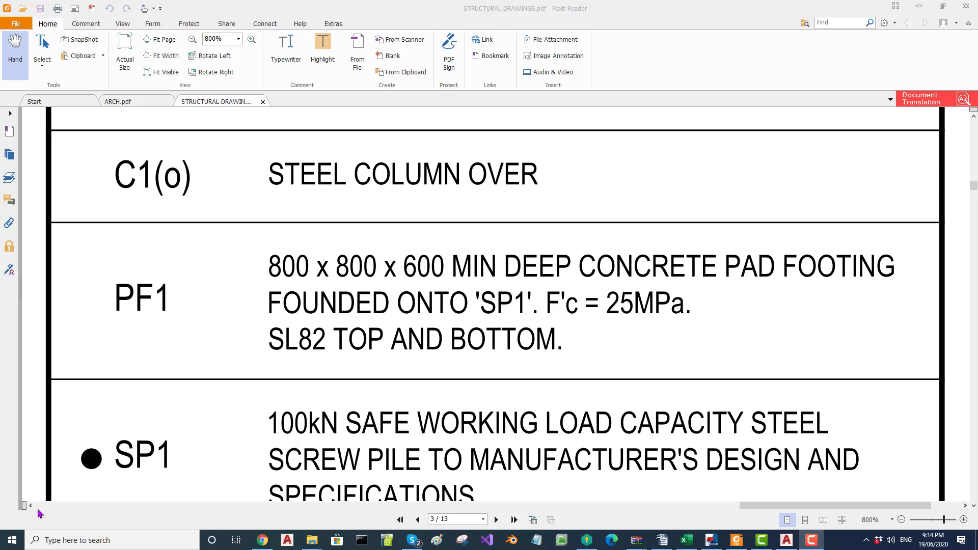
{"action": "key", "text": "alt+Tab"}
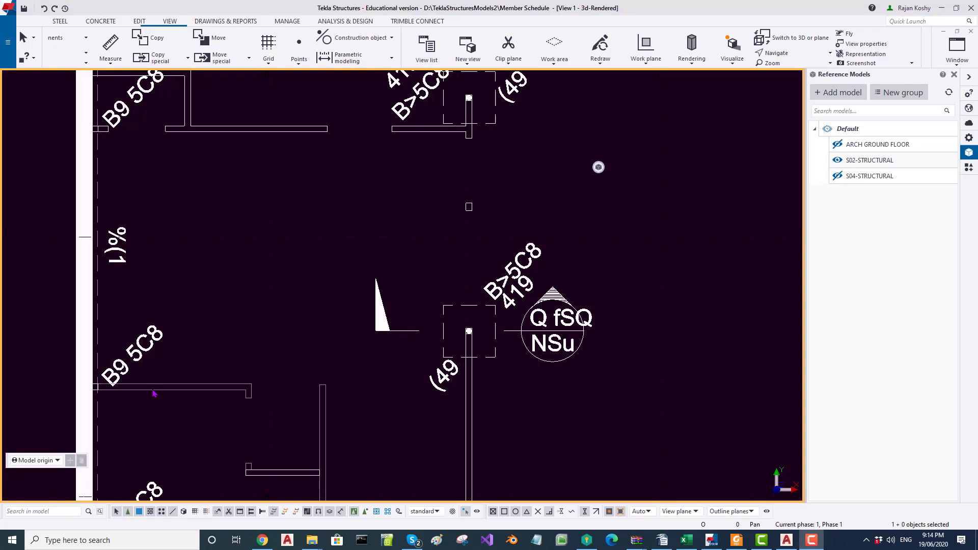
{"action": "left_click", "coordinate": [299, 62]}
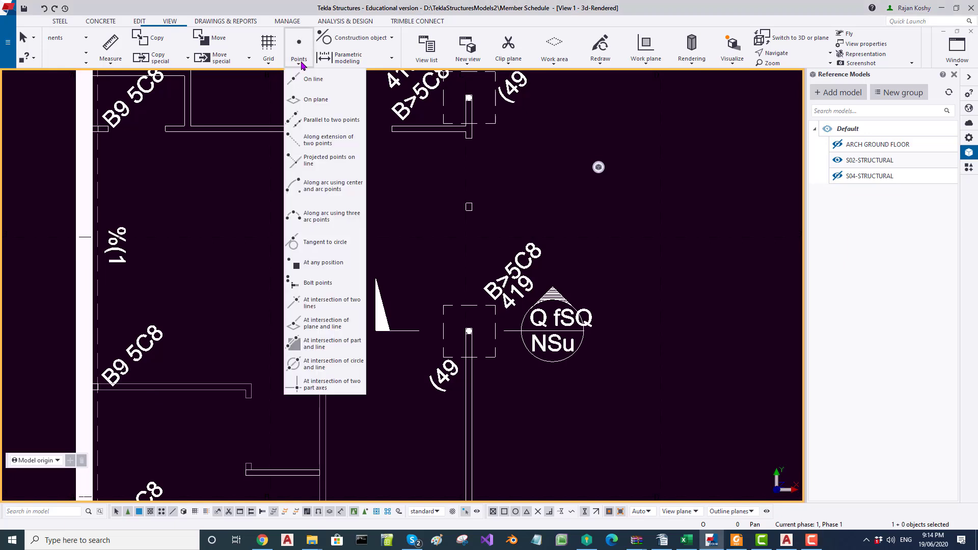
{"action": "left_click", "coordinate": [312, 79]}
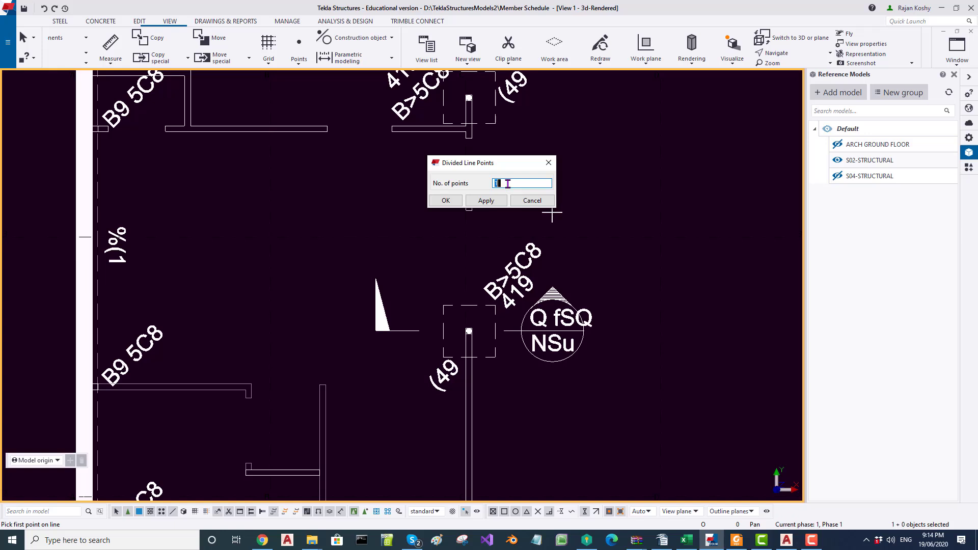
{"action": "left_click", "coordinate": [444, 306]}
{"action": "left_click", "coordinate": [495, 358]}
{"action": "scroll", "coordinate": [491, 351], "scroll_direction": "up", "scroll_amount": 3}
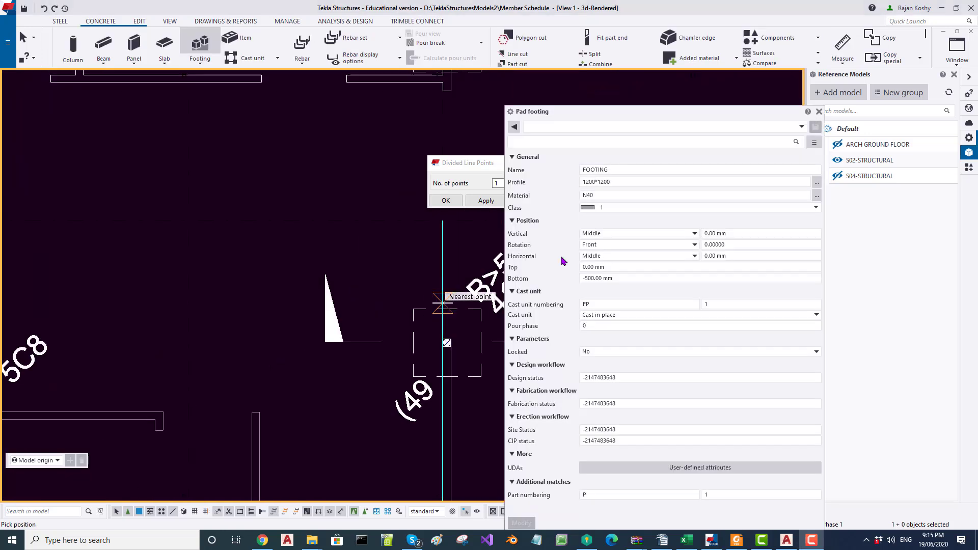
Set the profile of the new pad footing to 800*800
{"action": "left_click", "coordinate": [631, 182]}
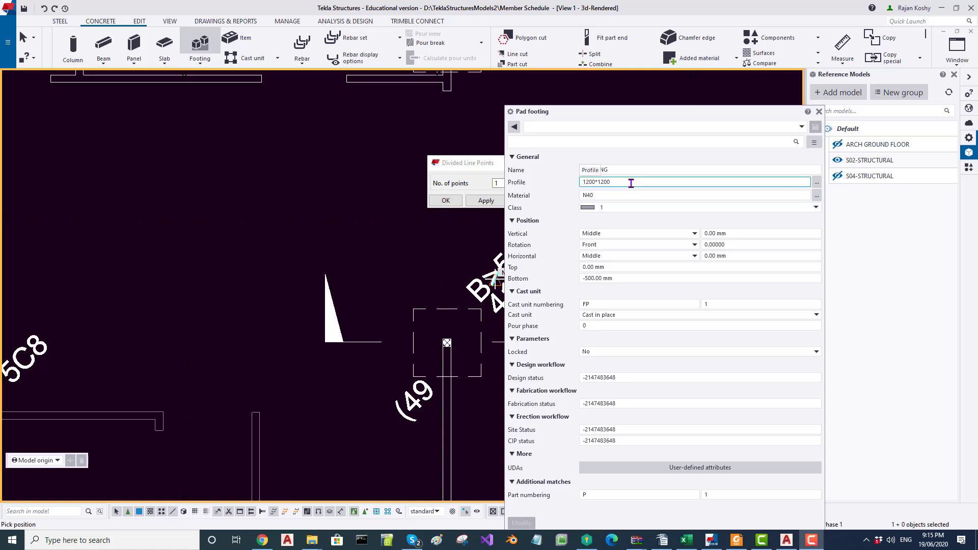
{"action": "double_click", "coordinate": [631, 182]}
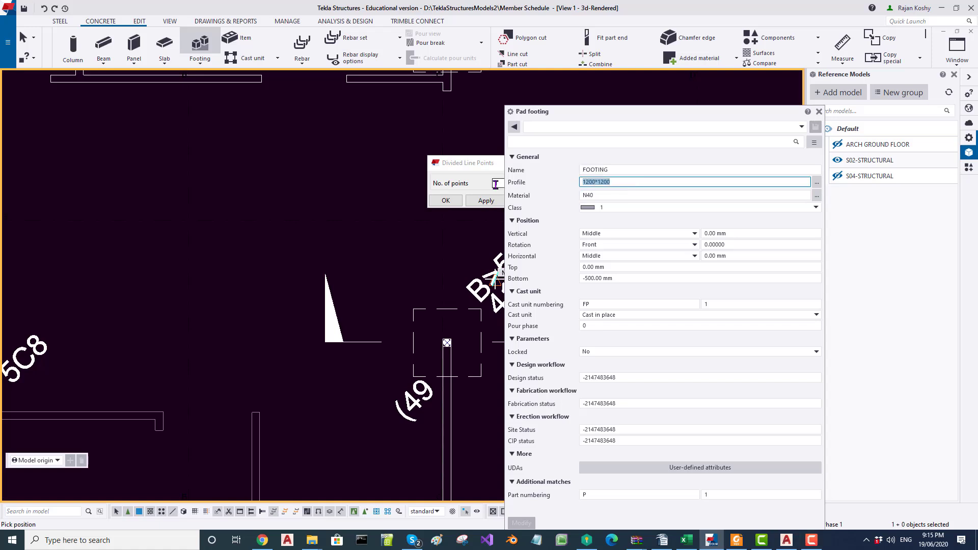
{"action": "type", "text": "800"}
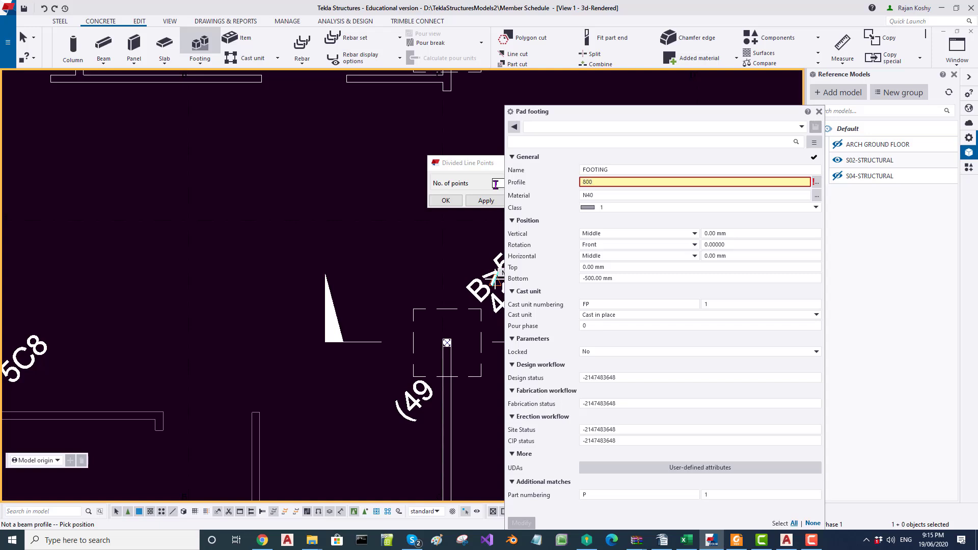
{"action": "type", "text": "*"}
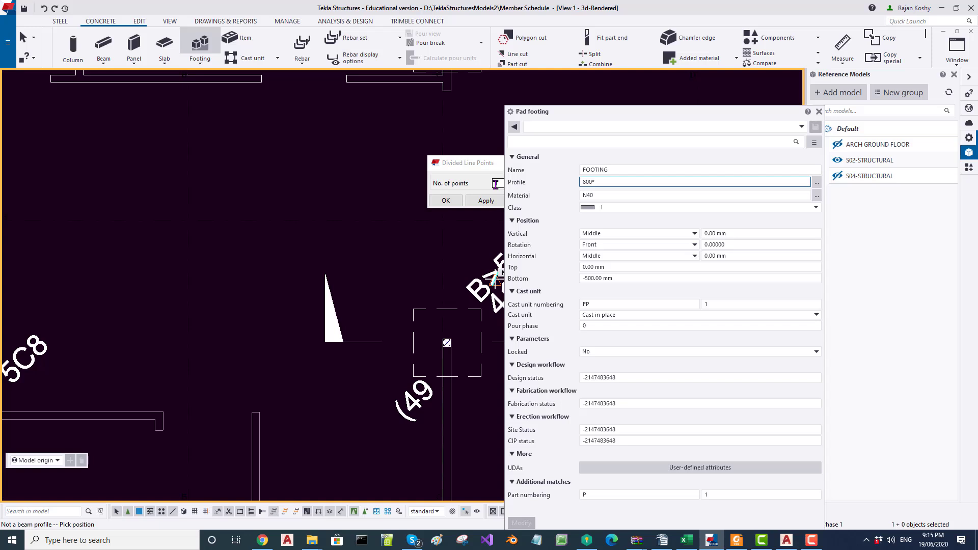
{"action": "type", "text": "800"}
Set the pad footing's top level to -150 and bottom level to -750, checking the PF1 depth in STRUCTURAL-DRAWINGS.pdf
{"action": "left_click", "coordinate": [615, 267]}
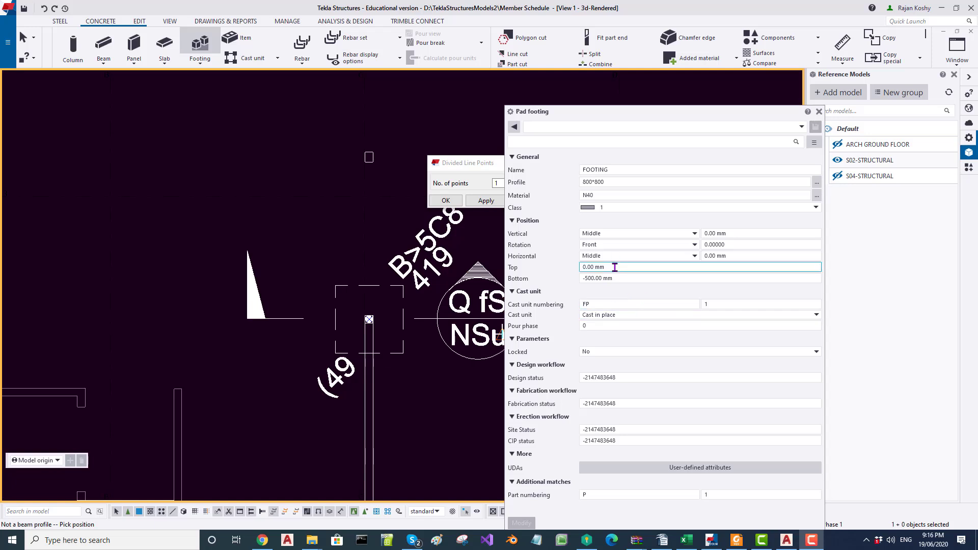
{"action": "left_click_drag", "start_coordinate": [615, 267], "coordinate": [581, 267]}
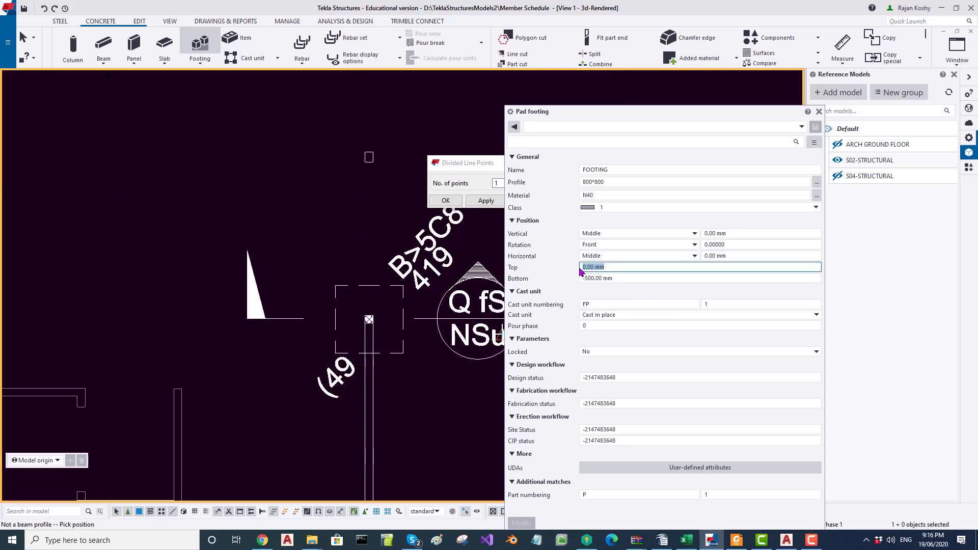
{"action": "key", "text": "BackSpace"}
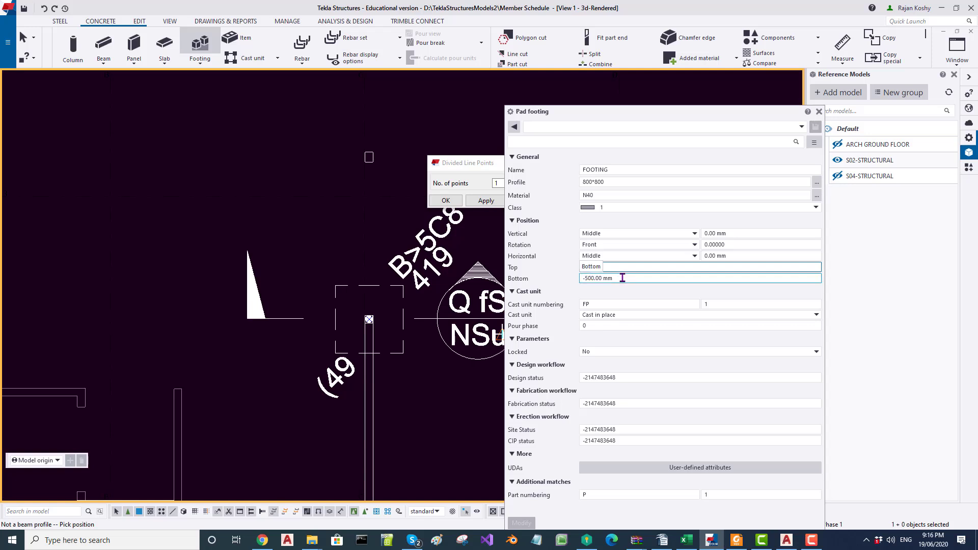
{"action": "type", "text": "-150"}
{"action": "key", "text": "alt+Tab"}
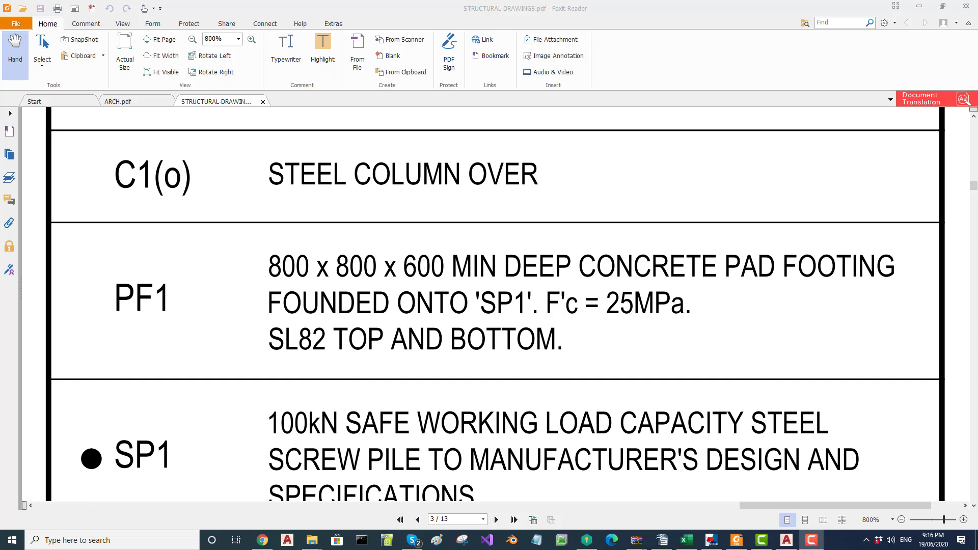
{"action": "key", "text": "alt+Tab"}
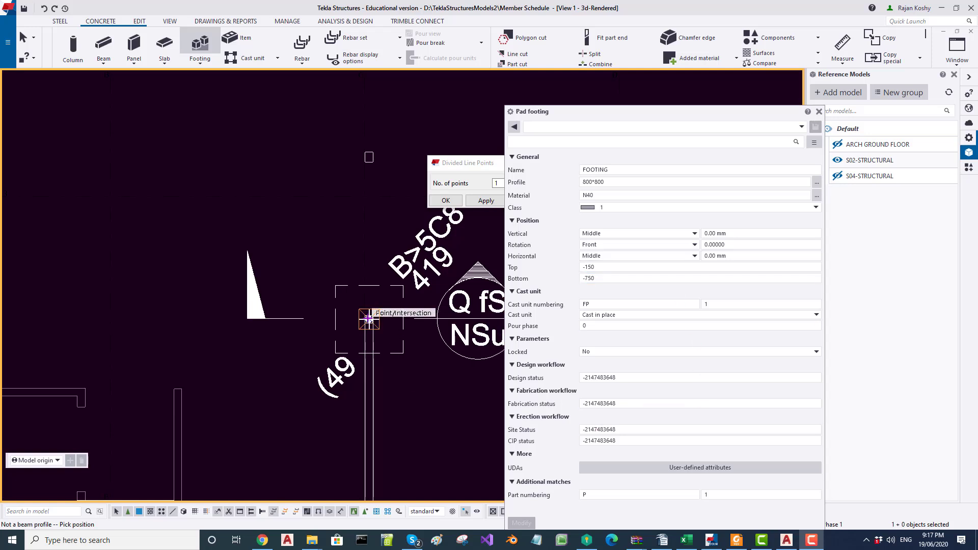
Place the 800*800 pad footing at the midpoint of the dashed pad outline beside the section marker
{"action": "left_click", "coordinate": [369, 318]}
{"action": "middle_click_drag", "start_coordinate": [386, 366], "coordinate": [393, 306], "text": "ctrl"}
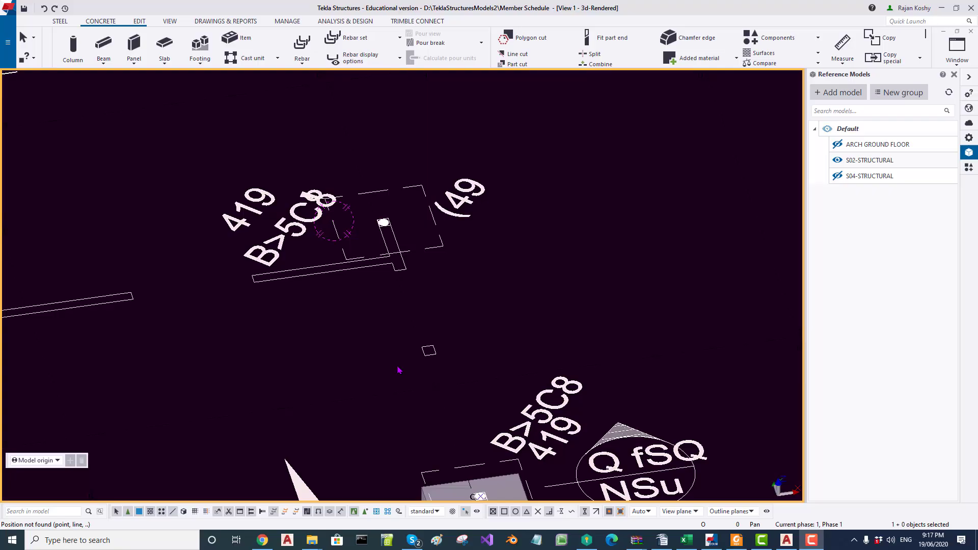
{"action": "scroll", "coordinate": [399, 371], "scroll_direction": "down", "scroll_amount": 3}
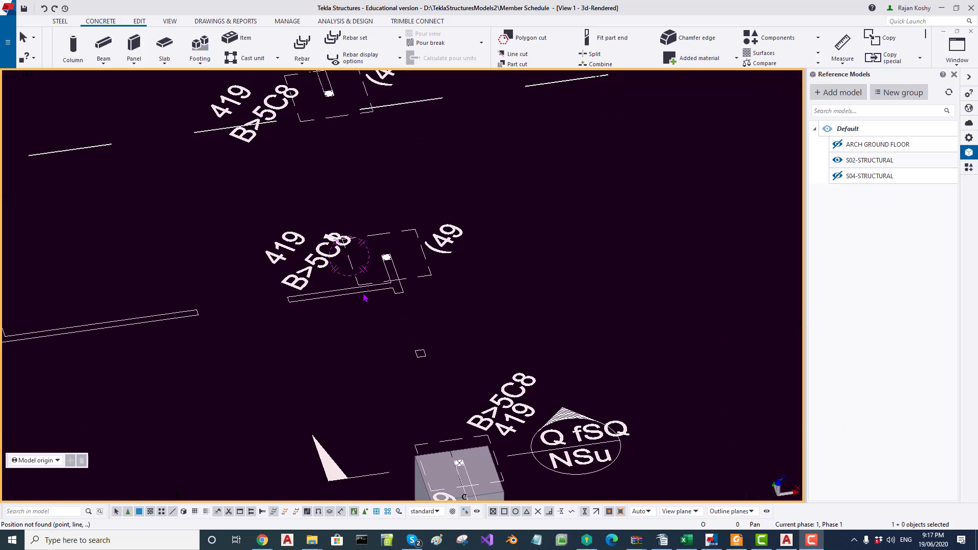
{"action": "scroll", "coordinate": [365, 288], "scroll_direction": "down", "scroll_amount": 2}
{"action": "scroll", "coordinate": [543, 177], "scroll_direction": "down", "scroll_amount": 2}
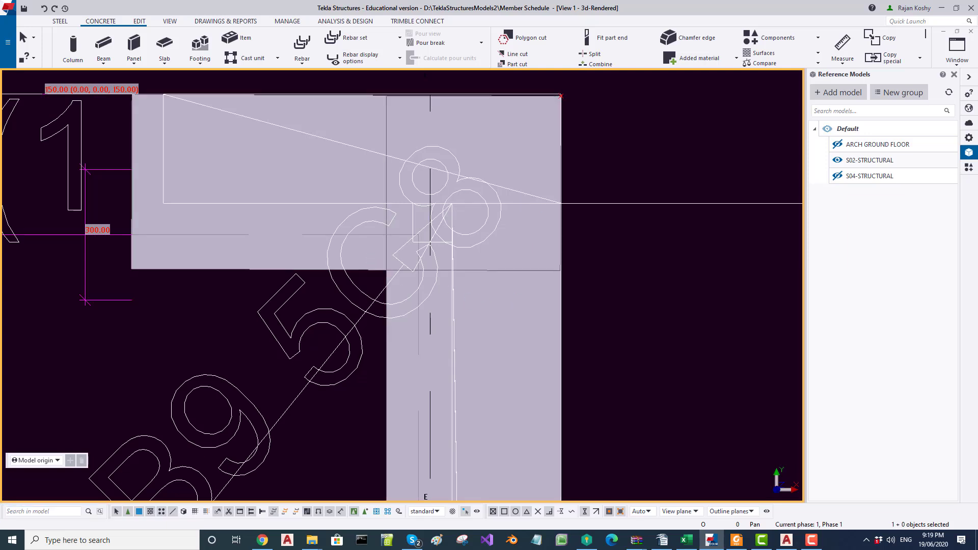
Add one point midway between opposite corners of the small square column outline where the short and long strip footings meet
{"action": "scroll", "coordinate": [443, 214], "scroll_direction": "down", "scroll_amount": 2}
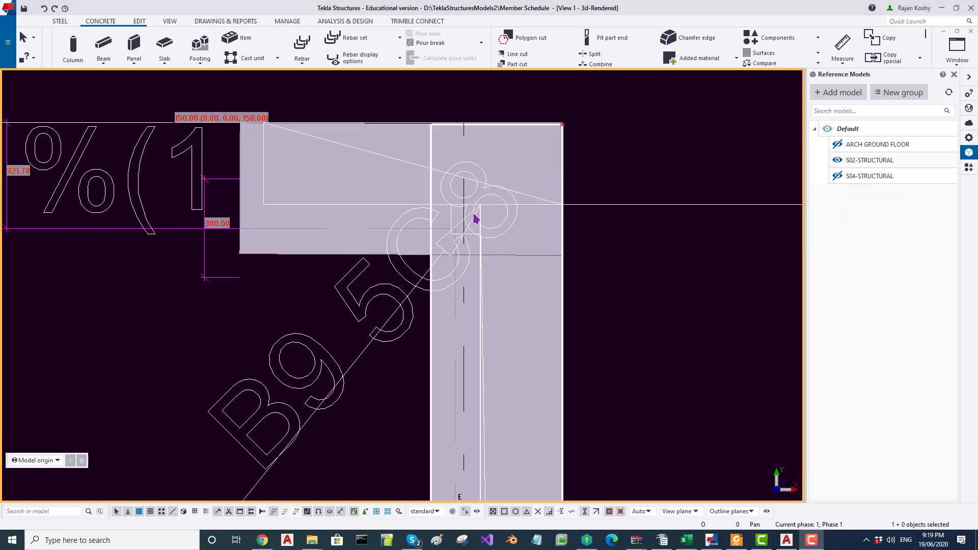
{"action": "scroll", "coordinate": [444, 214], "scroll_direction": "up", "scroll_amount": 3}
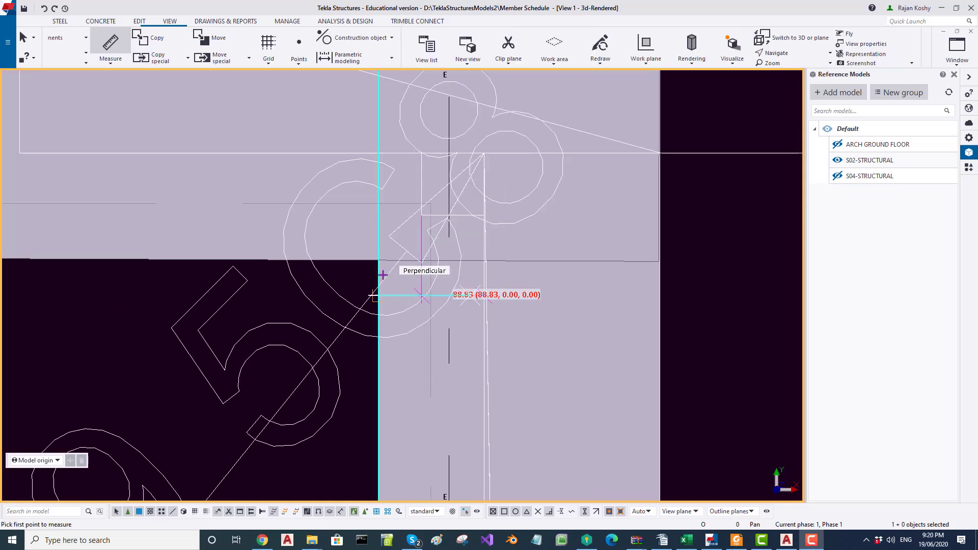
{"action": "scroll", "coordinate": [459, 285], "scroll_direction": "up", "scroll_amount": 2}
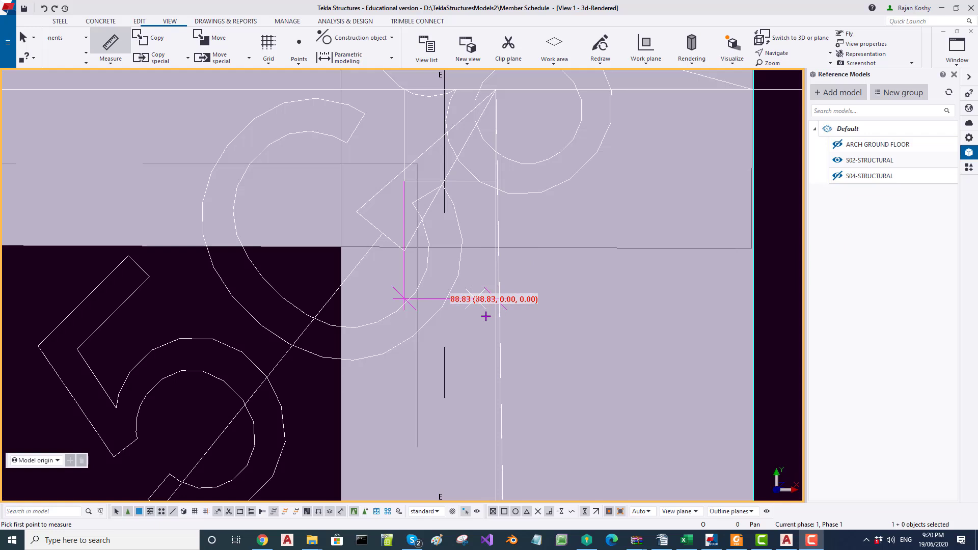
{"action": "scroll", "coordinate": [401, 315], "scroll_direction": "down", "scroll_amount": 2}
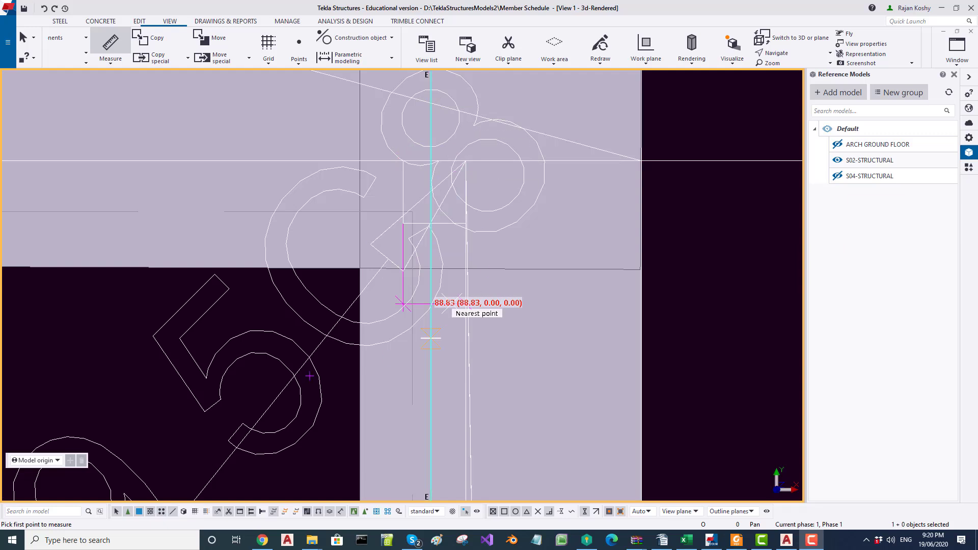
{"action": "scroll", "coordinate": [403, 304], "scroll_direction": "up", "scroll_amount": 4}
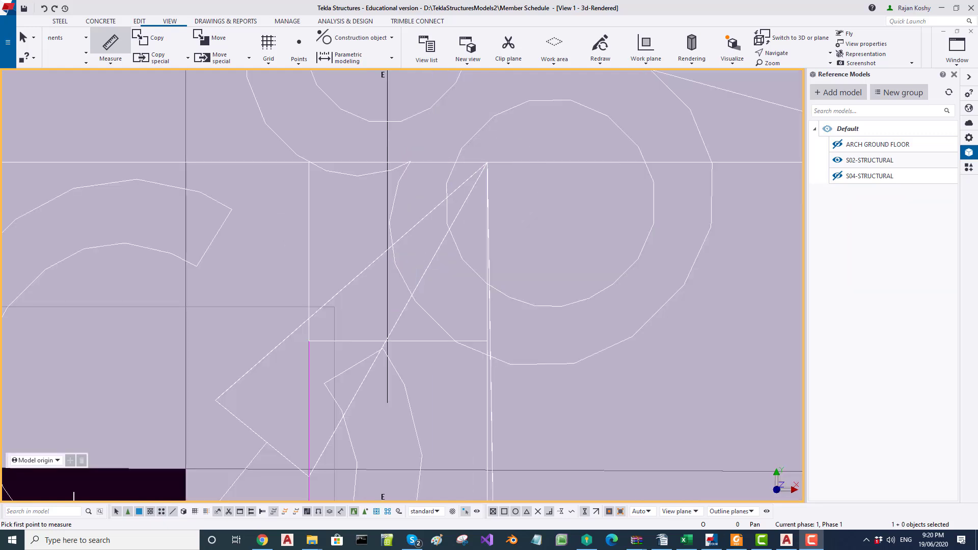
{"action": "left_click", "coordinate": [299, 61]}
{"action": "left_click", "coordinate": [333, 125]}
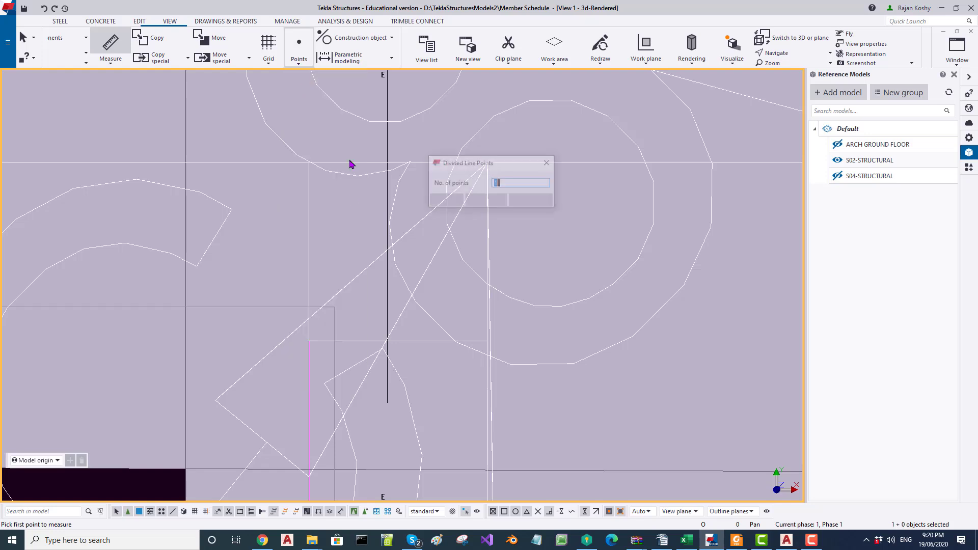
{"action": "left_click", "coordinate": [309, 341]}
{"action": "middle_click_drag", "start_coordinate": [408, 279], "coordinate": [187, 320]}
{"action": "left_click", "coordinate": [269, 197]}
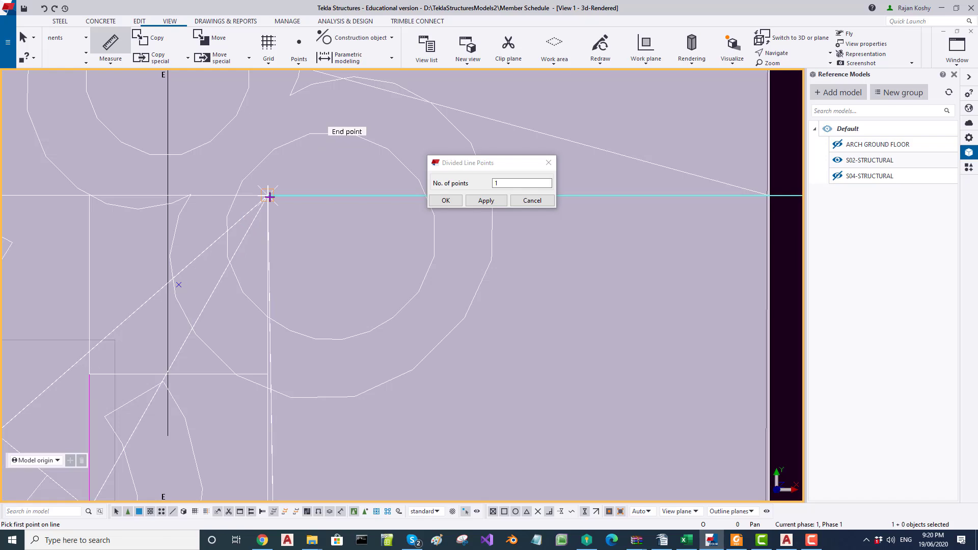
{"action": "scroll", "coordinate": [333, 225], "scroll_direction": "down", "scroll_amount": 2}
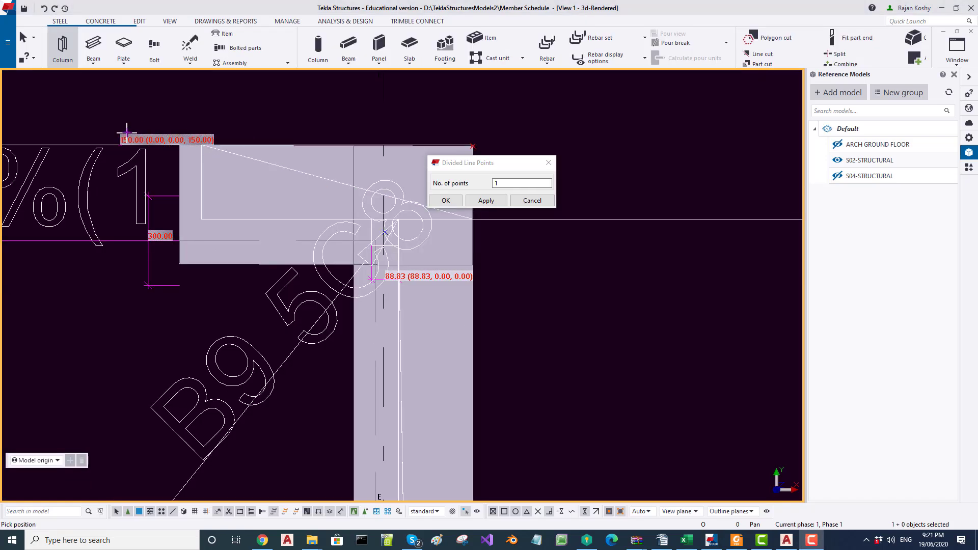
Place an SHS89*89*6.0 steel column at the added point on the strip footing corner and set its top level to 3000 mm
{"action": "left_click", "coordinate": [62, 54]}
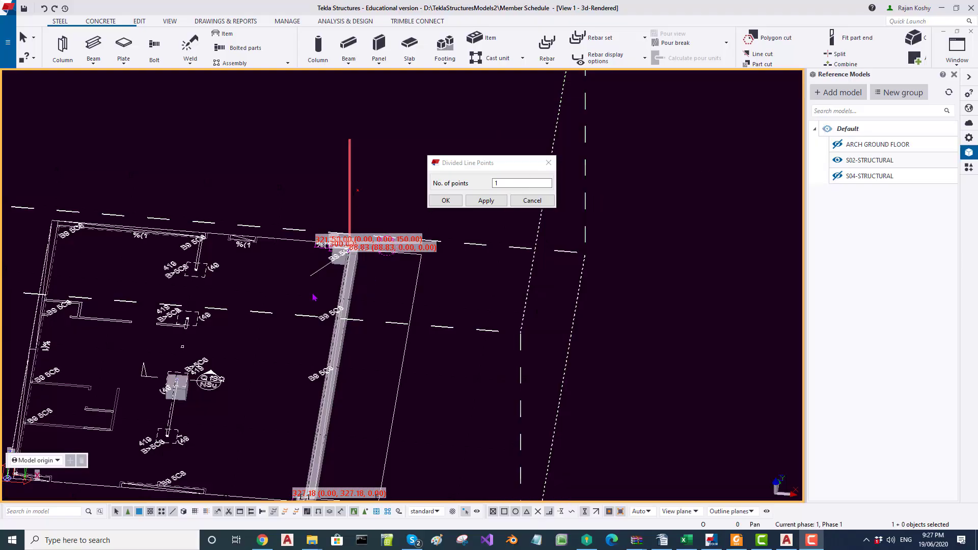
{"action": "middle_click_drag", "start_coordinate": [314, 297], "coordinate": [342, 259], "text": "ctrl"}
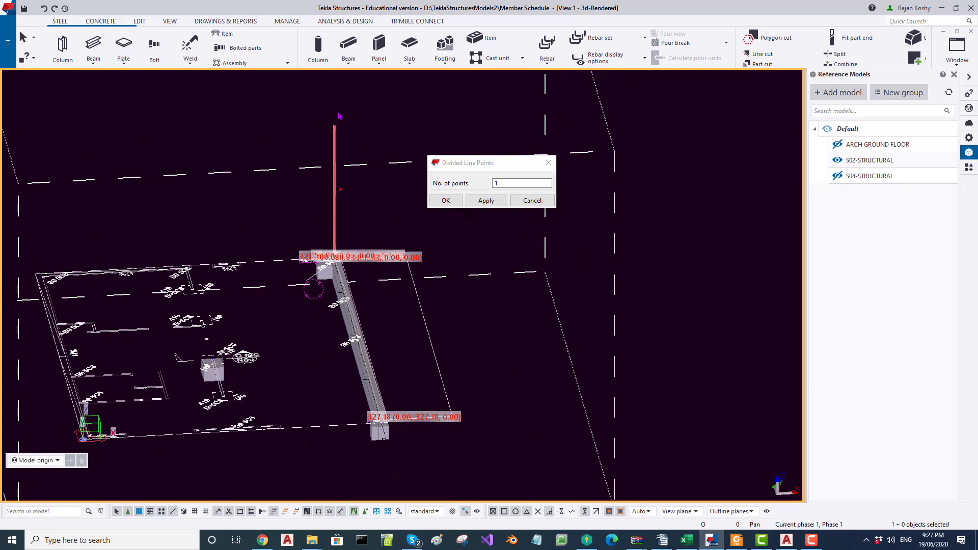
{"action": "scroll", "coordinate": [340, 121], "scroll_direction": "up", "scroll_amount": 2}
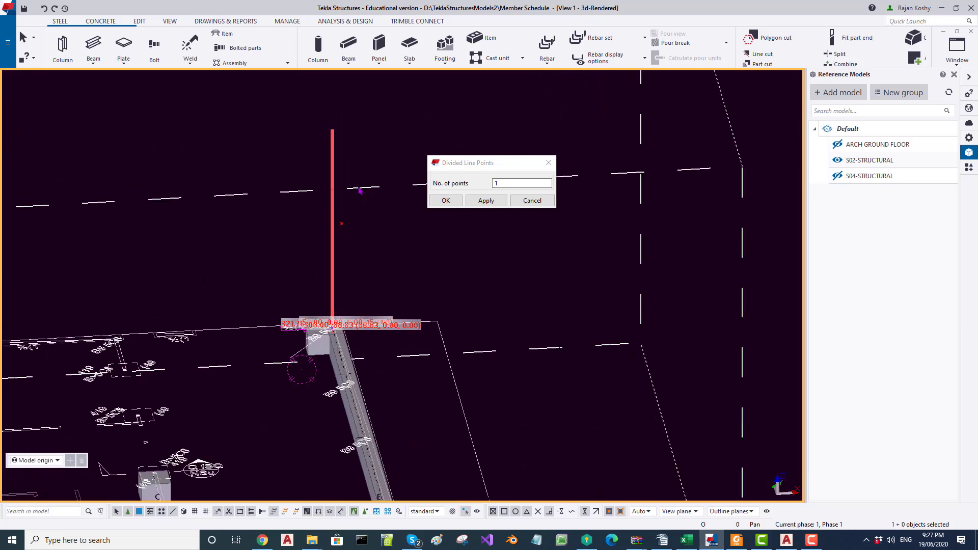
{"action": "scroll", "coordinate": [334, 184], "scroll_direction": "up", "scroll_amount": 2}
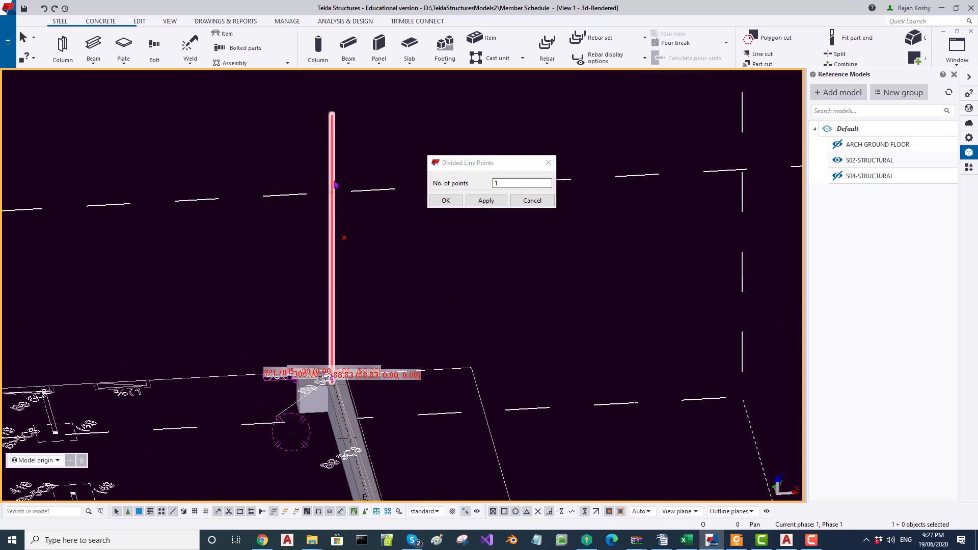
{"action": "double_click", "coordinate": [334, 174]}
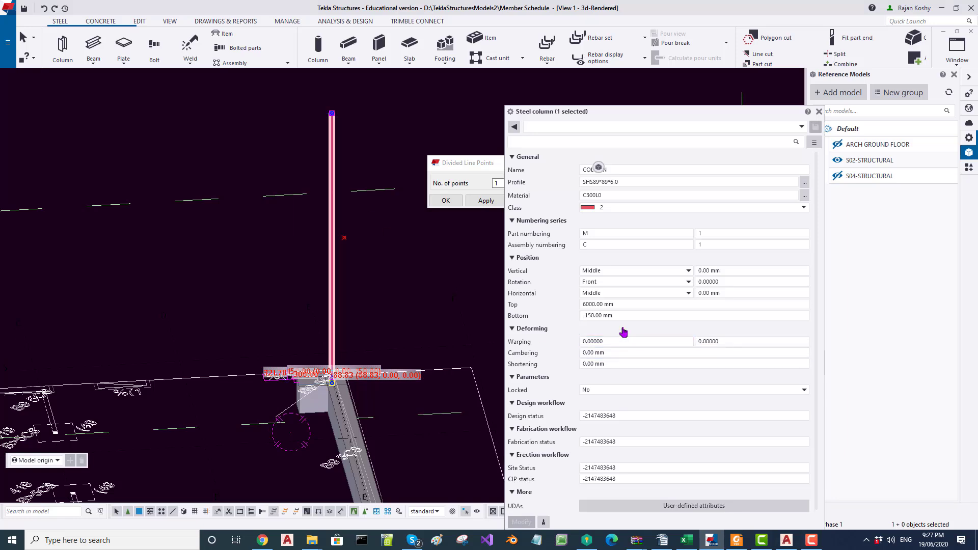
{"action": "left_click", "coordinate": [621, 305]}
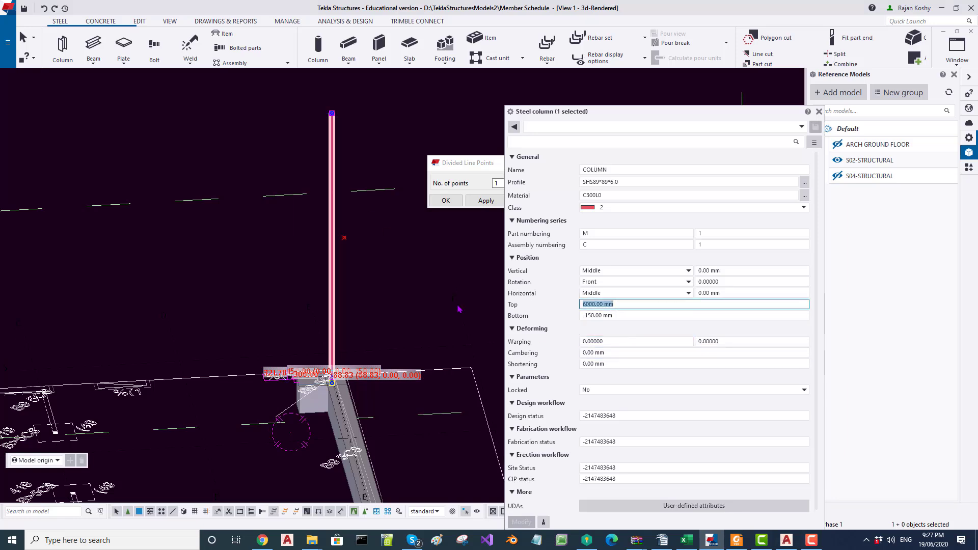
{"action": "type", "text": "3000"}
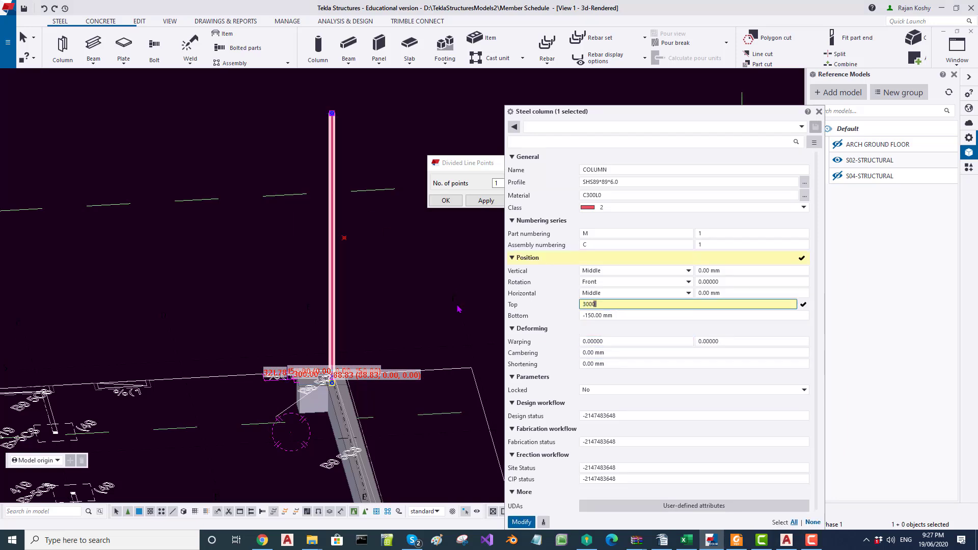
{"action": "left_click", "coordinate": [522, 523]}
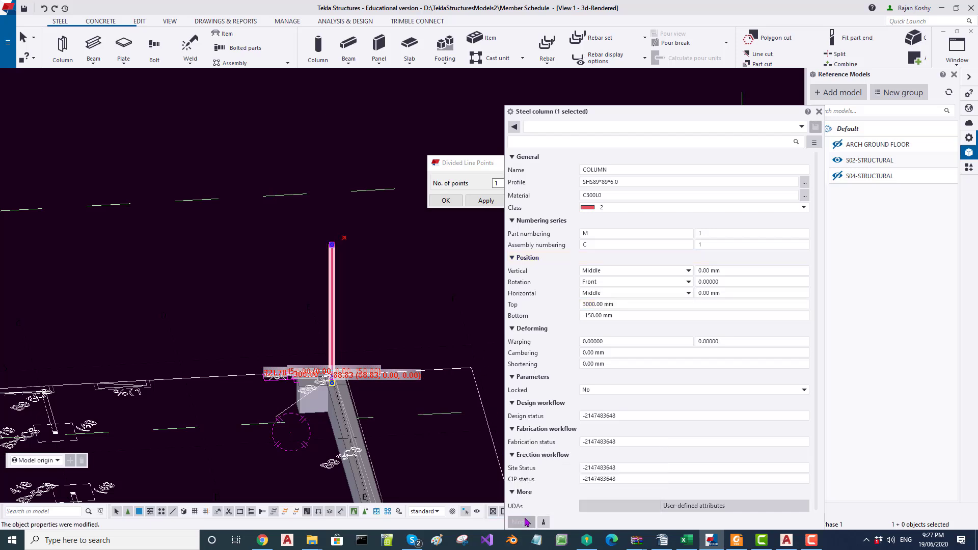
{"action": "left_click", "coordinate": [359, 273]}
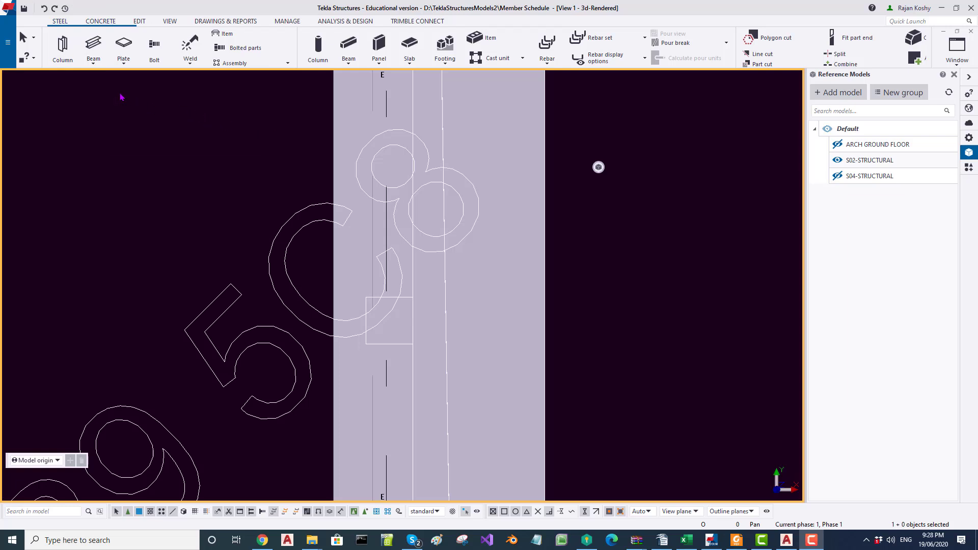
Add one point midway between opposite corners of the next square column outline down along the long strip footing
{"action": "left_click", "coordinate": [798, 60]}
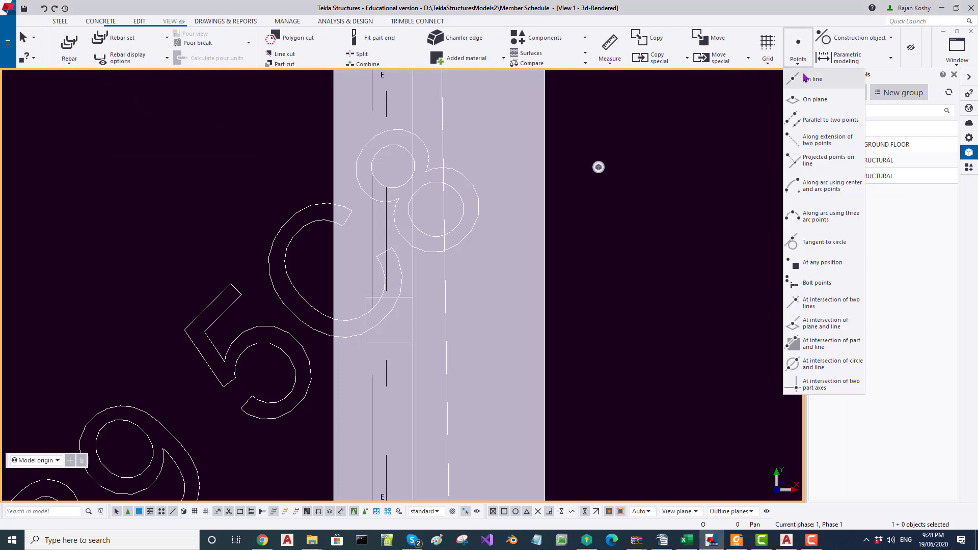
{"action": "left_click", "coordinate": [806, 79]}
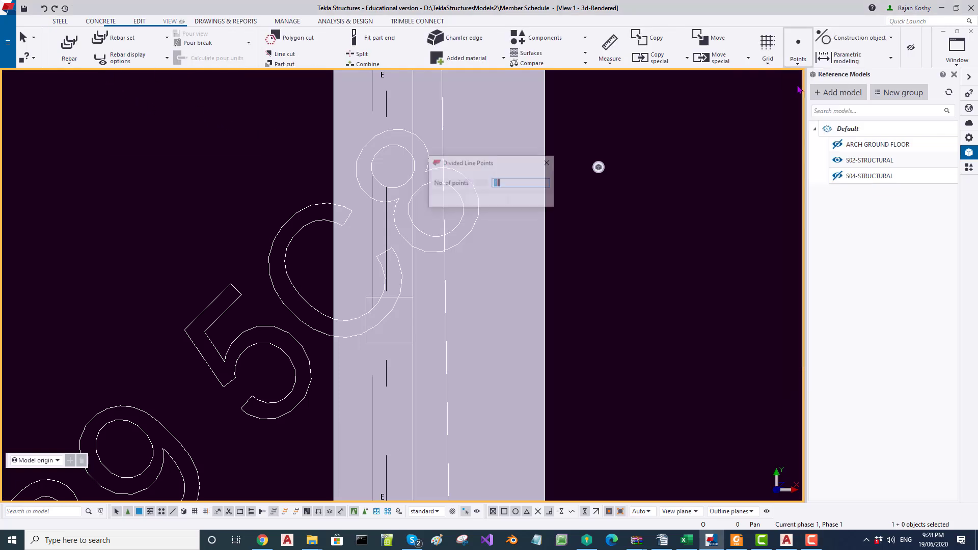
{"action": "left_click", "coordinate": [366, 344]}
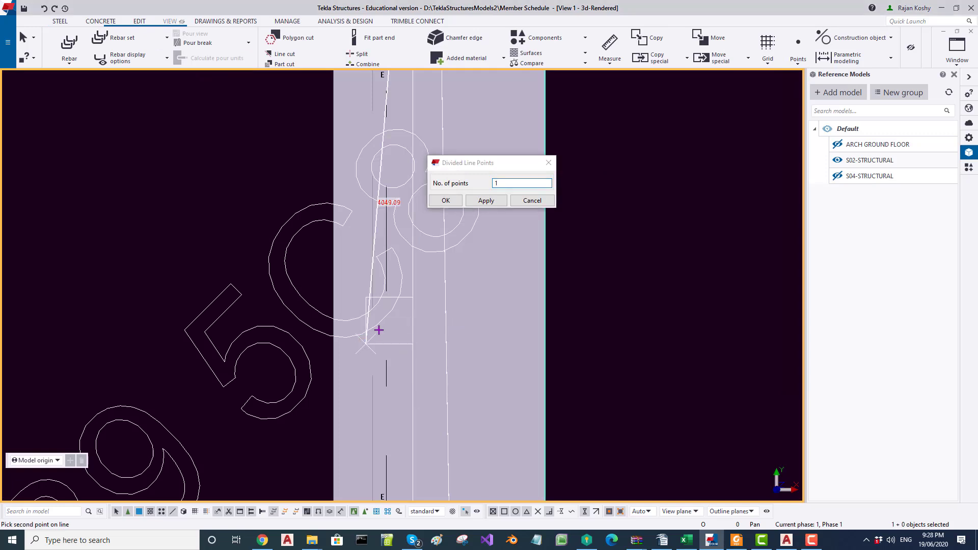
{"action": "left_click", "coordinate": [414, 298]}
{"action": "scroll", "coordinate": [389, 327], "scroll_direction": "down", "scroll_amount": 4}
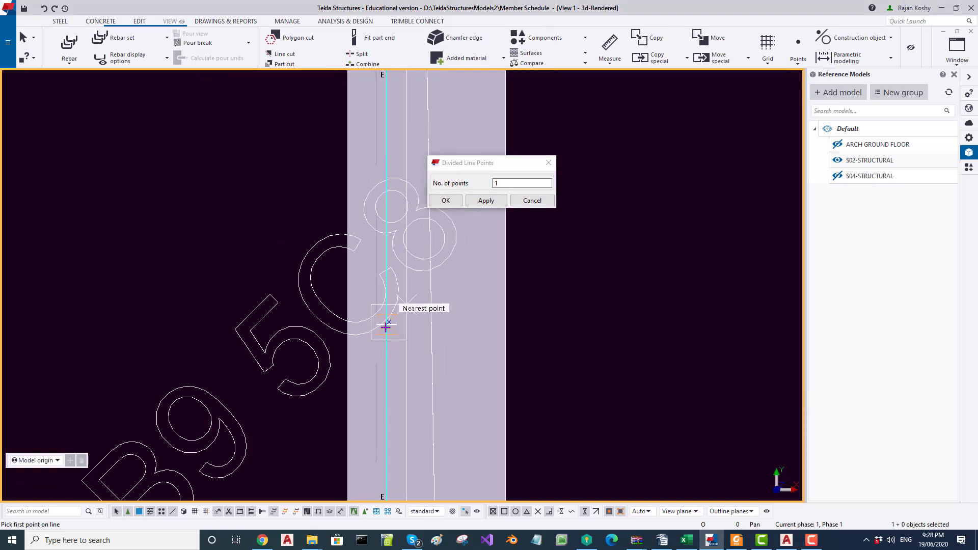
{"action": "scroll", "coordinate": [258, 338], "scroll_direction": "down", "scroll_amount": 3}
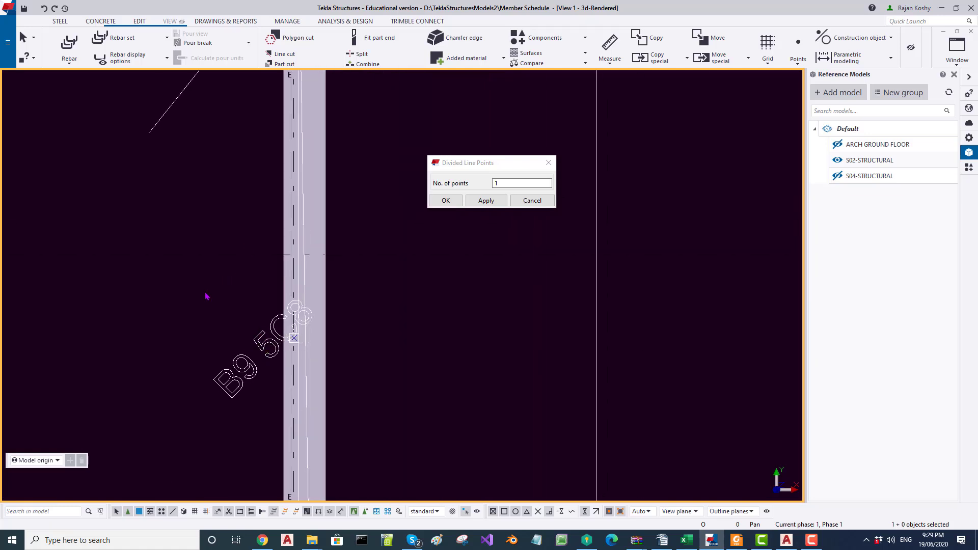
Copy the corner steel column from its centre to the point in the next column outline along the long strip footing
{"action": "scroll", "coordinate": [294, 337], "scroll_direction": "up", "scroll_amount": 3}
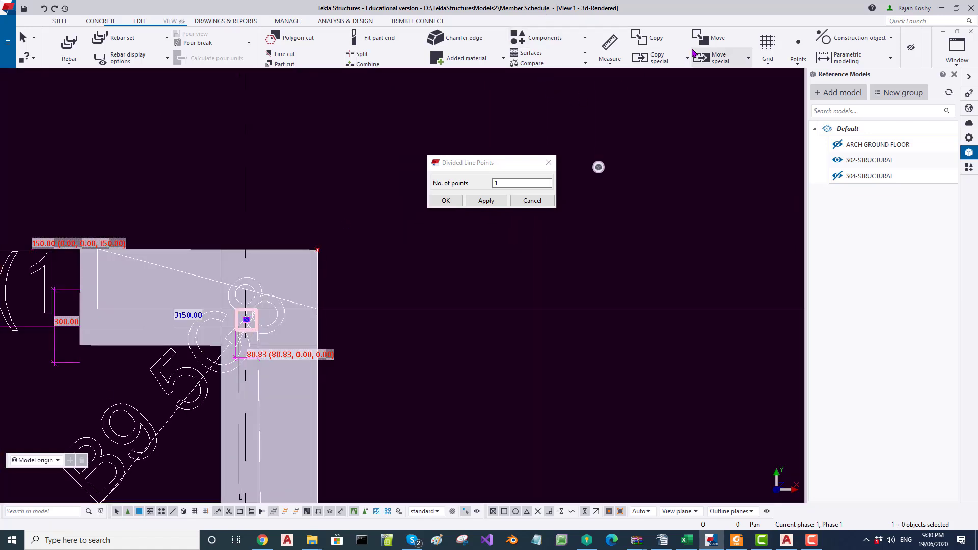
{"action": "left_click", "coordinate": [661, 43]}
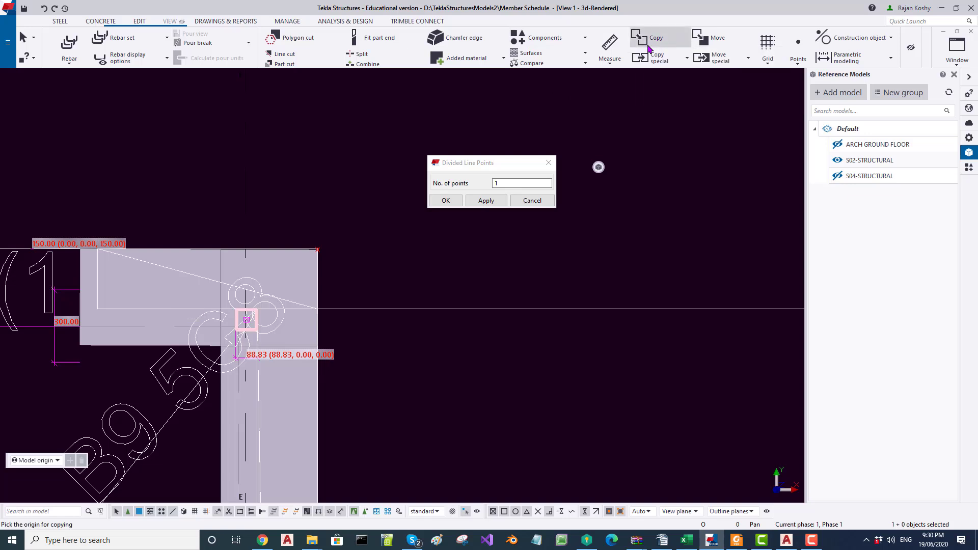
{"action": "left_click", "coordinate": [246, 320]}
{"action": "scroll", "coordinate": [300, 98], "scroll_direction": "down", "scroll_amount": 3}
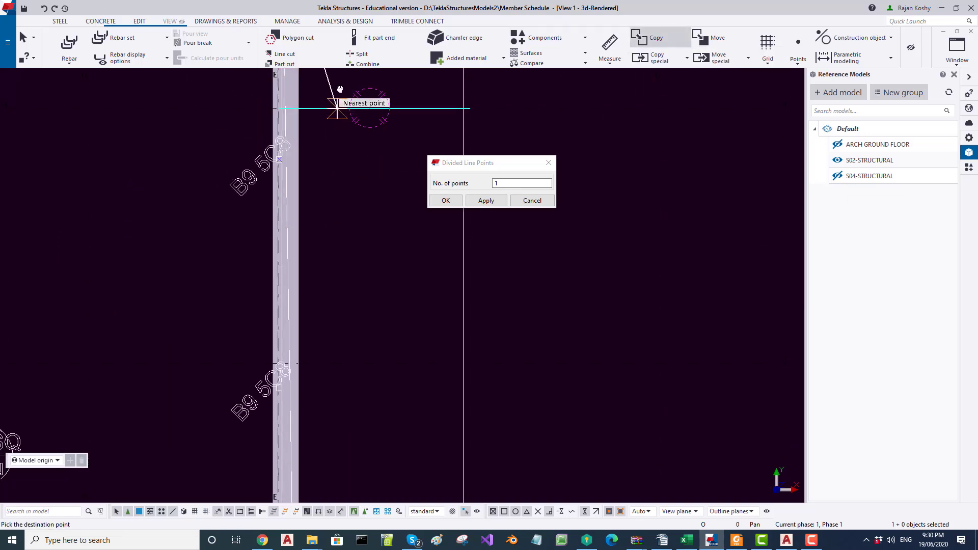
{"action": "scroll", "coordinate": [306, 367], "scroll_direction": "up", "scroll_amount": 3}
{"action": "middle_click_drag", "start_coordinate": [313, 299], "coordinate": [286, 120]}
{"action": "scroll", "coordinate": [271, 192], "scroll_direction": "up", "scroll_amount": 2}
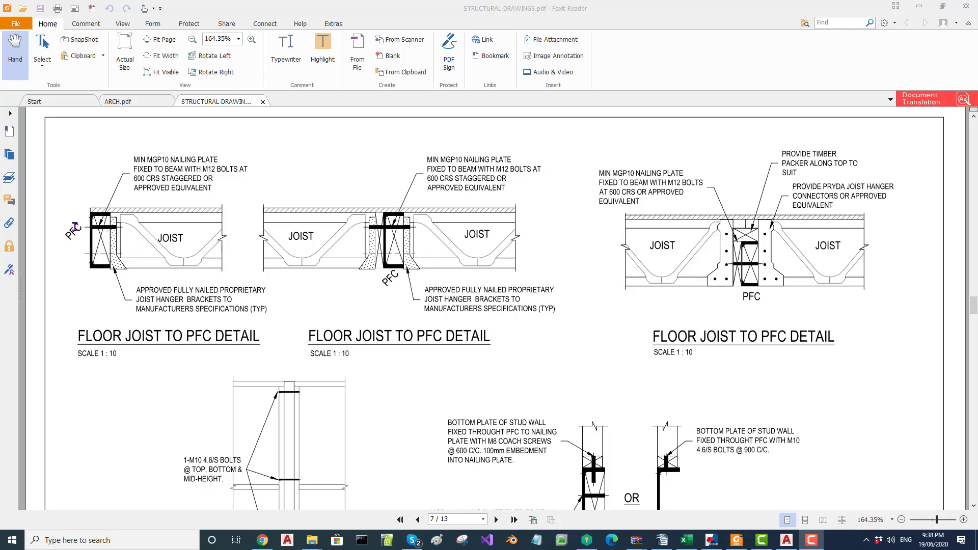
Examine the floor joist to PFC details on page 7 of STRUCTURAL-DRAWINGS.pdf and the steel beam to column connection details on page 8
{"action": "scroll", "coordinate": [75, 227], "scroll_direction": "up", "scroll_amount": 2, "text": "ctrl"}
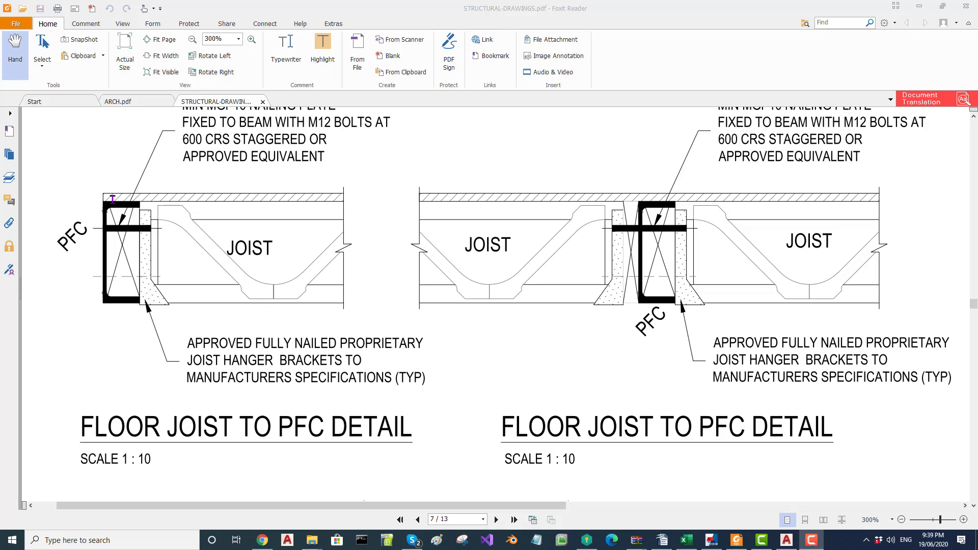
{"action": "scroll", "coordinate": [167, 240], "scroll_direction": "down", "scroll_amount": 3, "text": "ctrl"}
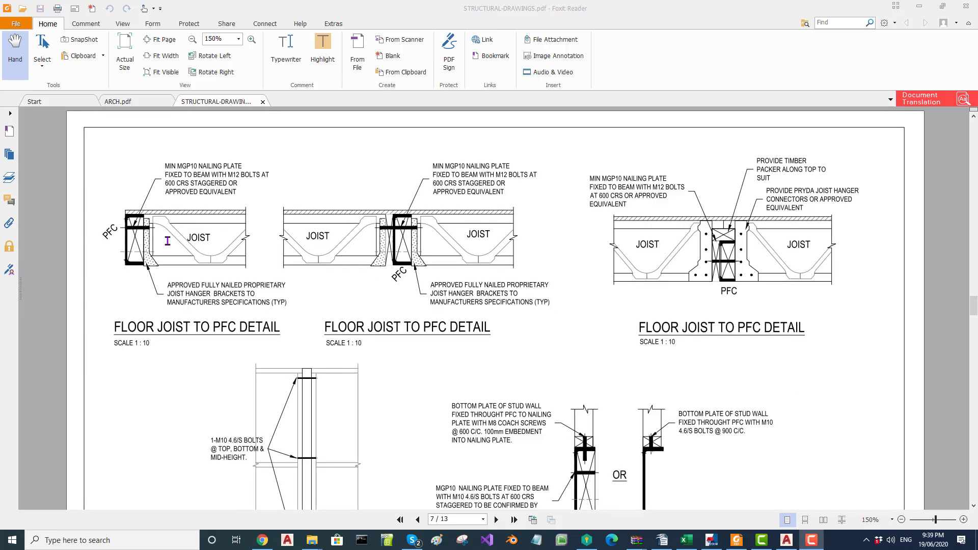
{"action": "scroll", "coordinate": [167, 240], "scroll_direction": "down", "scroll_amount": 1, "text": "ctrl"}
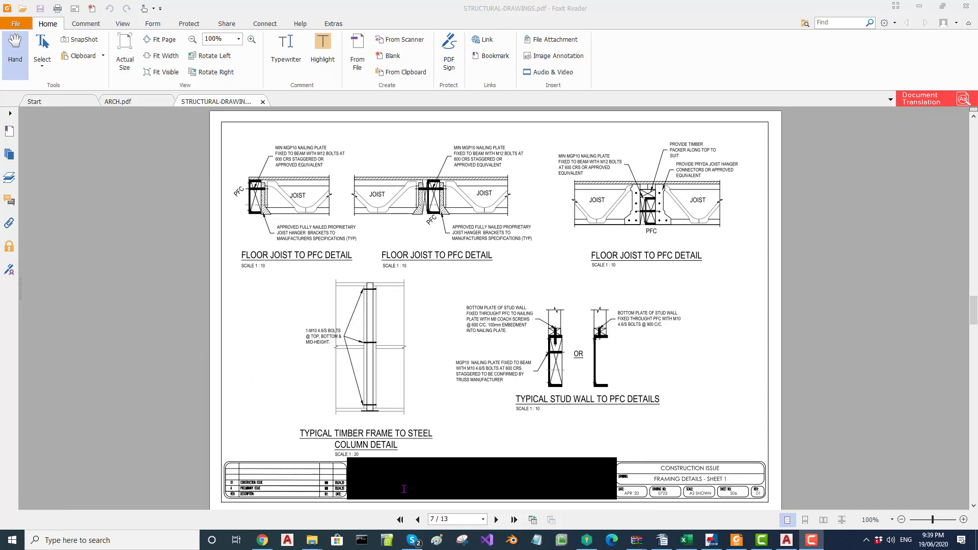
{"action": "left_click", "coordinate": [496, 520]}
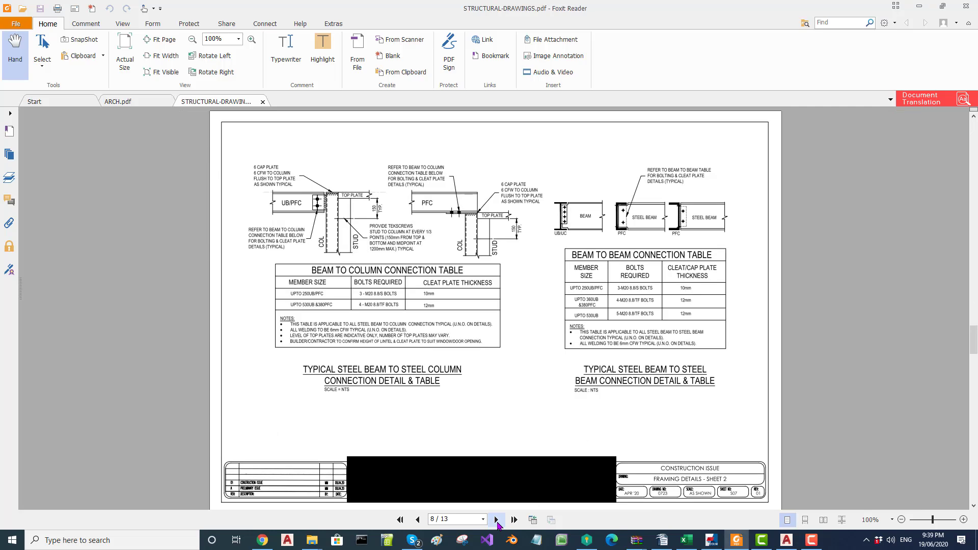
{"action": "scroll", "coordinate": [320, 199], "scroll_direction": "up", "scroll_amount": 2, "text": "ctrl"}
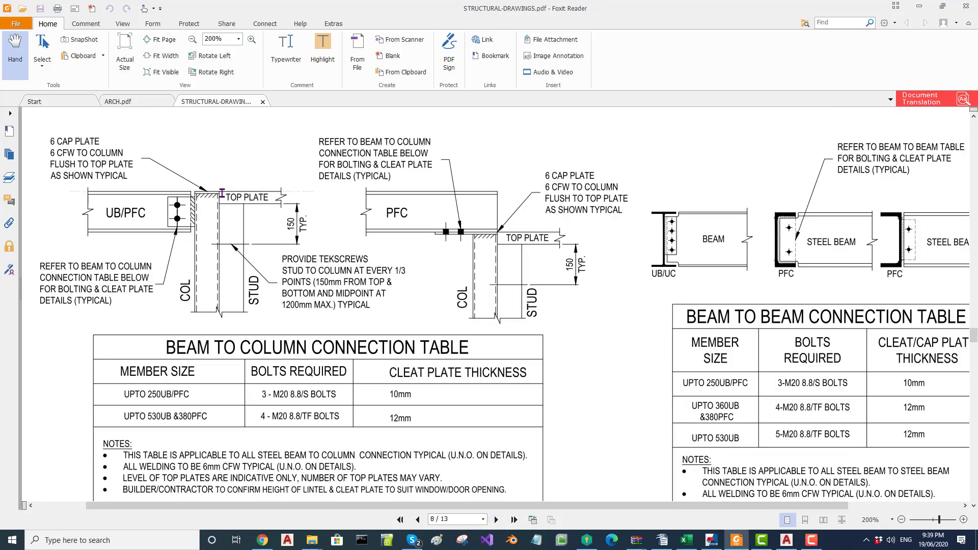
{"action": "scroll", "coordinate": [222, 194], "scroll_direction": "up", "scroll_amount": 2, "text": "ctrl"}
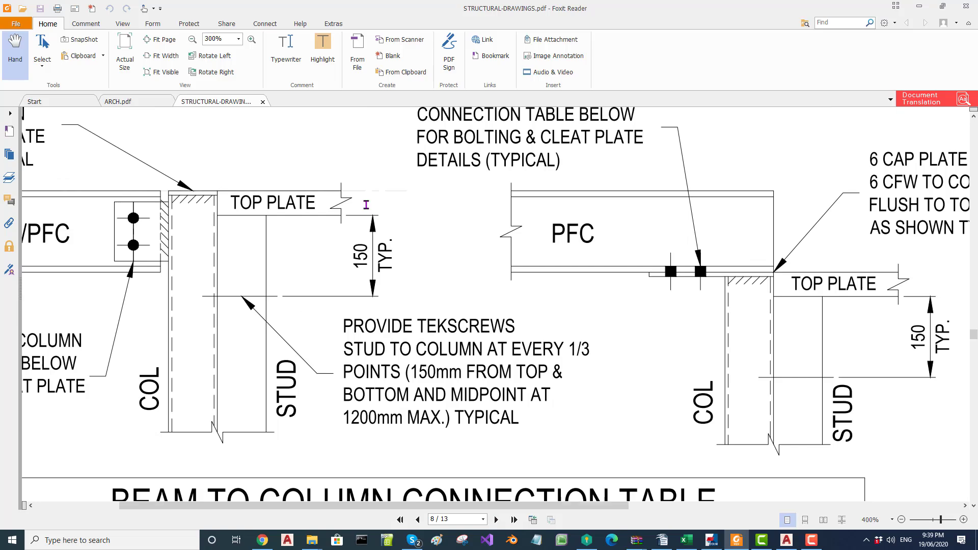
Examine the beam to column connection details on page 8 and the PFC member schedule on page 5 of STRUCTURAL-DRAWINGS.pdf
{"action": "scroll", "coordinate": [365, 204], "scroll_direction": "down", "scroll_amount": 3, "text": "ctrl"}
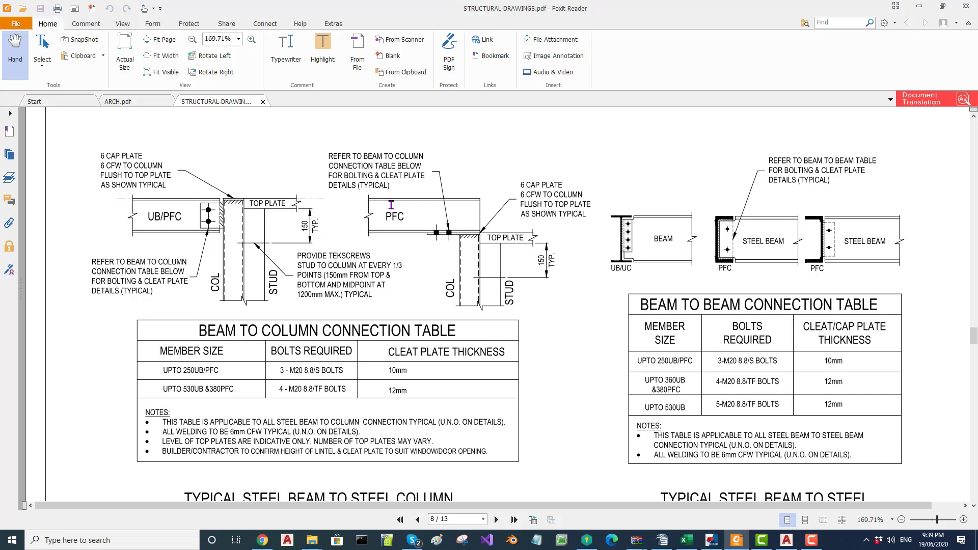
{"action": "scroll", "coordinate": [516, 228], "scroll_direction": "up", "scroll_amount": 2, "text": "ctrl"}
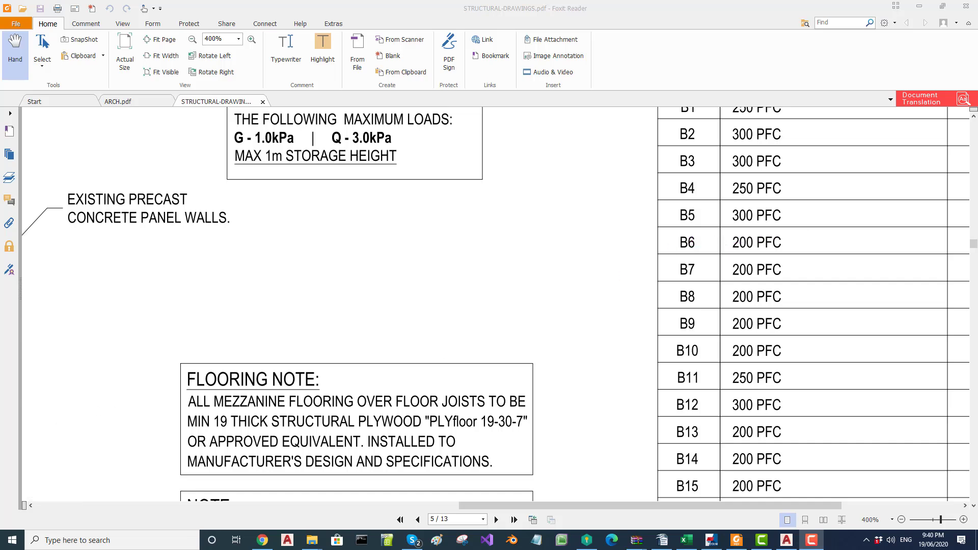
Switch to Tekla Structures, open View 2 and add a point in the empty area above the building outline
{"action": "key", "text": "alt+Tab"}
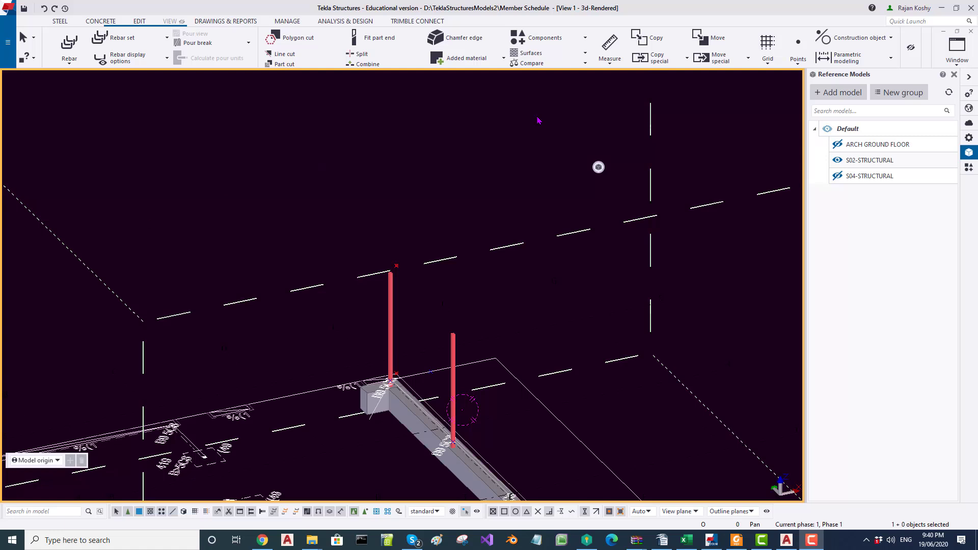
{"action": "left_click", "coordinate": [957, 60]}
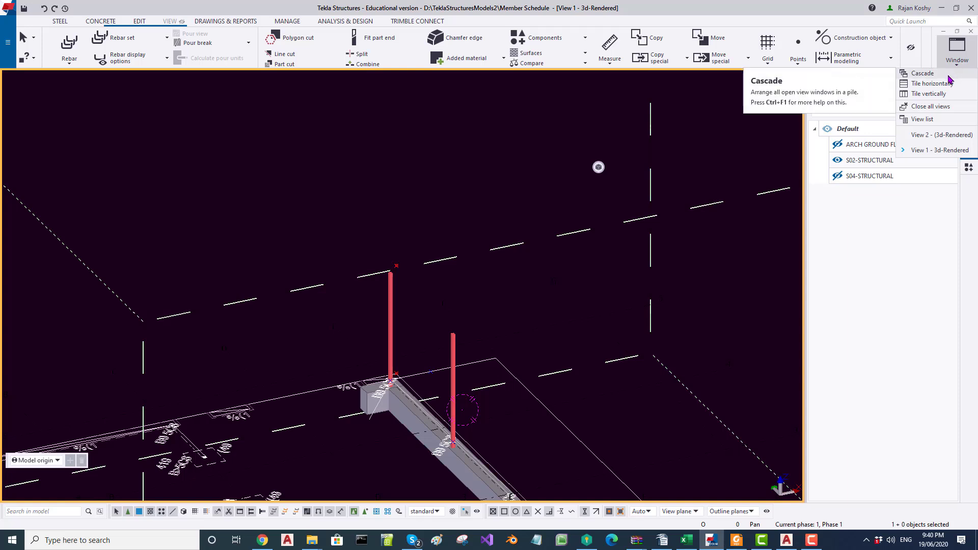
{"action": "left_click", "coordinate": [948, 136]}
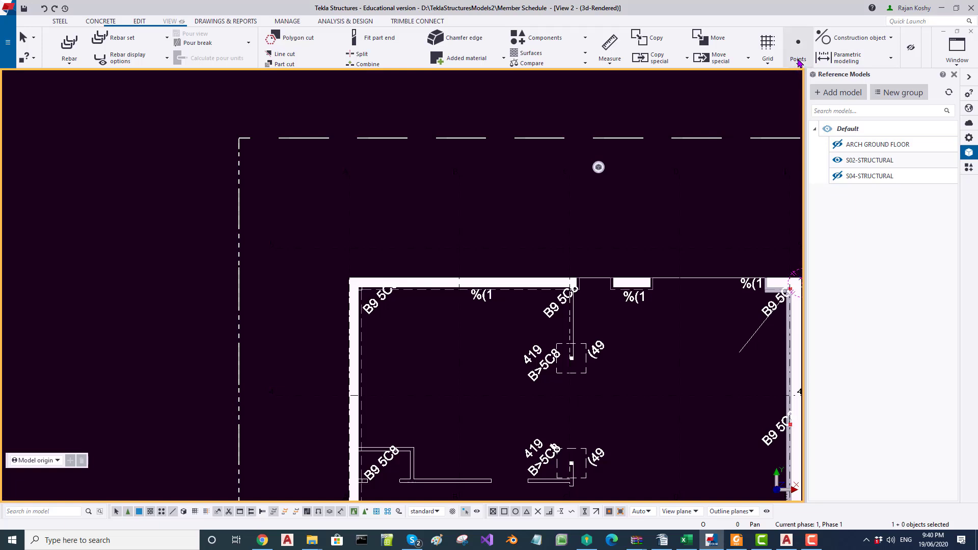
{"action": "left_click", "coordinate": [798, 60]}
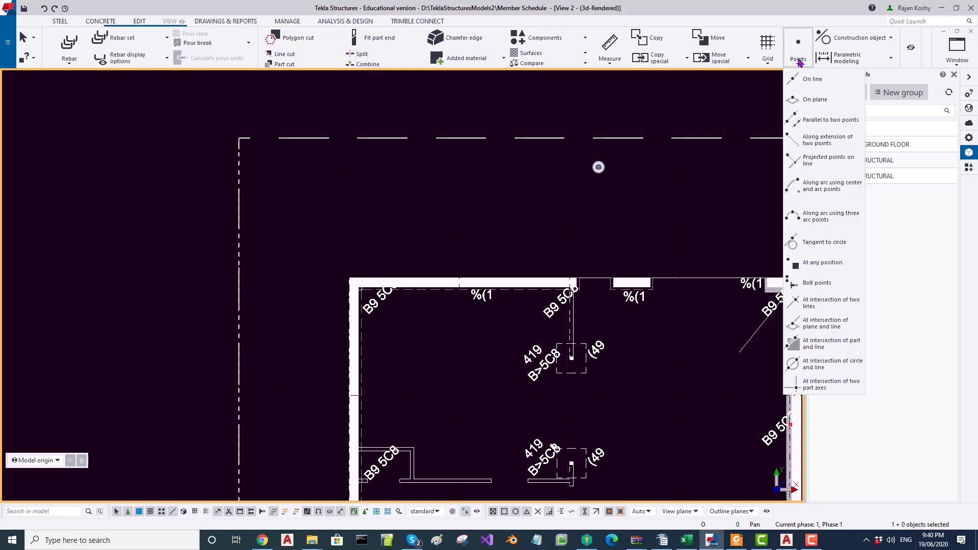
{"action": "left_click", "coordinate": [823, 262]}
{"action": "scroll", "coordinate": [482, 250], "scroll_direction": "up", "scroll_amount": 2}
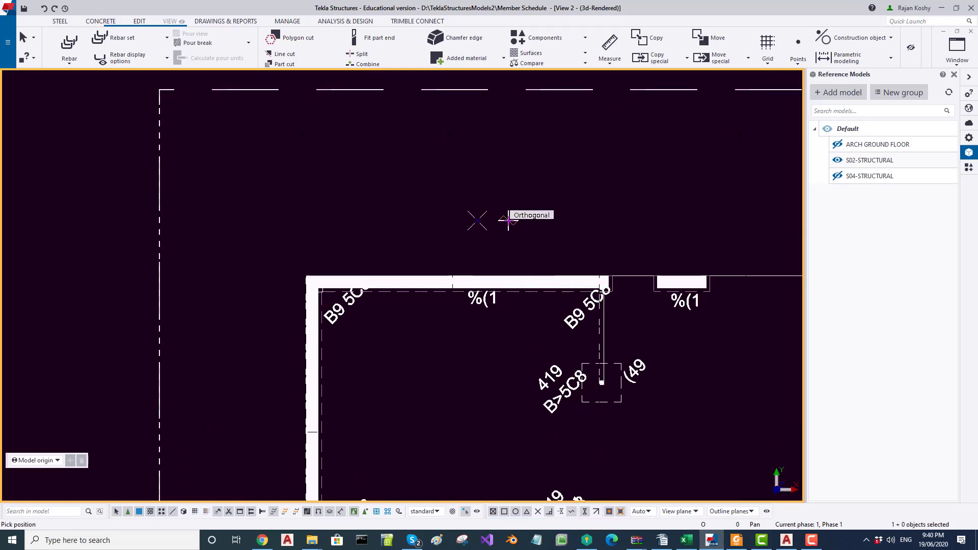
{"action": "key", "text": "Escape"}
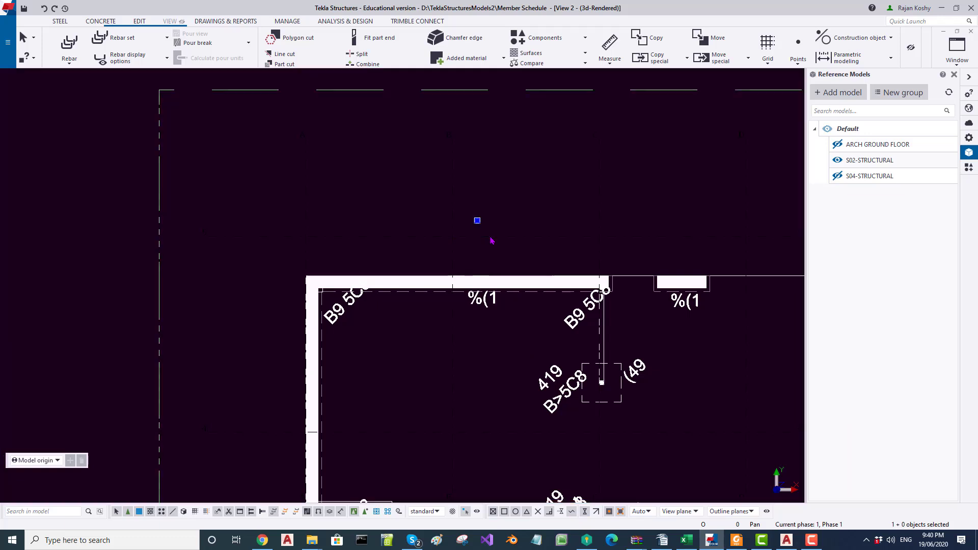
Inquire the added point's coordinates to check the level of the view plane
{"action": "right_click", "coordinate": [498, 207]}
{"action": "left_click", "coordinate": [534, 239]}
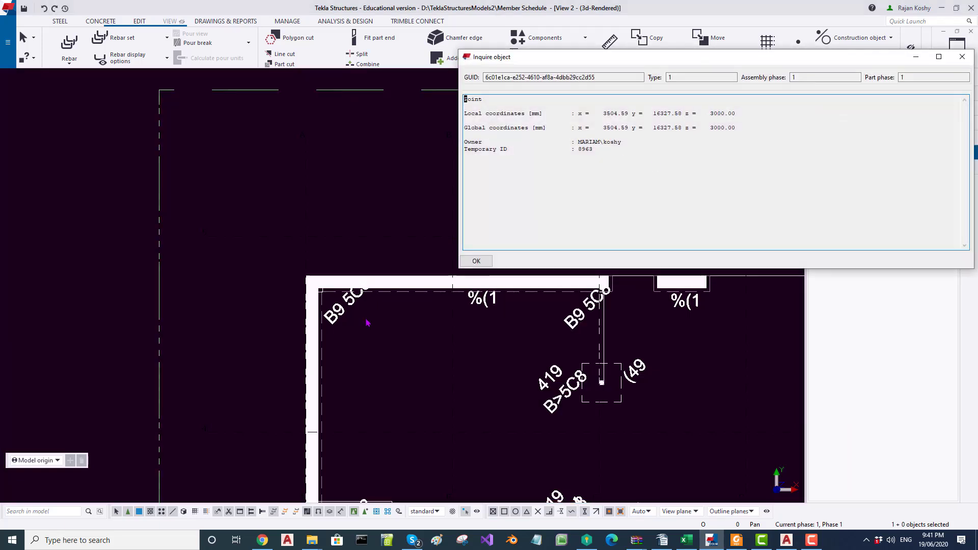
{"action": "key", "text": "Escape"}
Hide the S02-STRUCTURAL reference model so only the strip footing and steel columns remain in View 2
{"action": "scroll", "coordinate": [362, 251], "scroll_direction": "up", "scroll_amount": 3}
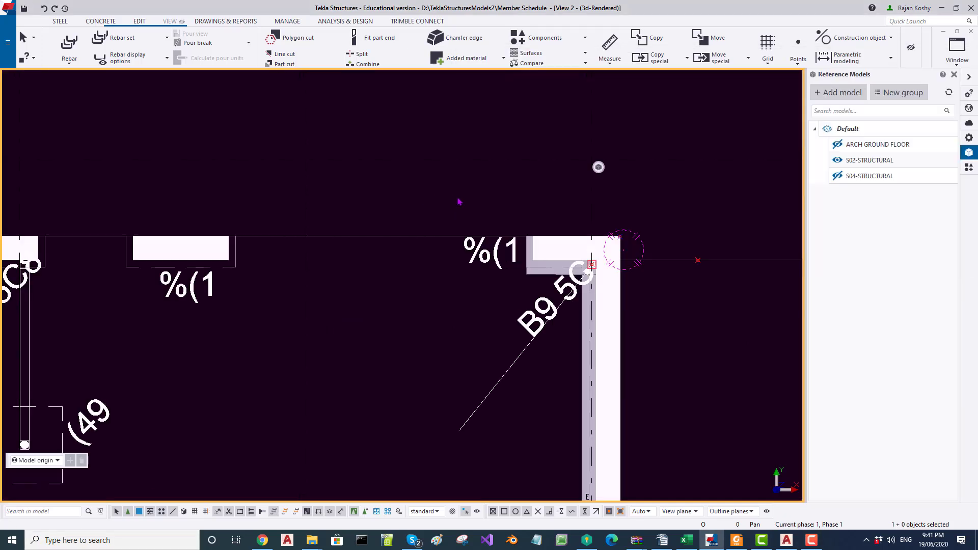
{"action": "scroll", "coordinate": [458, 142], "scroll_direction": "down", "scroll_amount": 2}
{"action": "scroll", "coordinate": [539, 439], "scroll_direction": "up", "scroll_amount": 2}
{"action": "scroll", "coordinate": [540, 439], "scroll_direction": "up", "scroll_amount": 3}
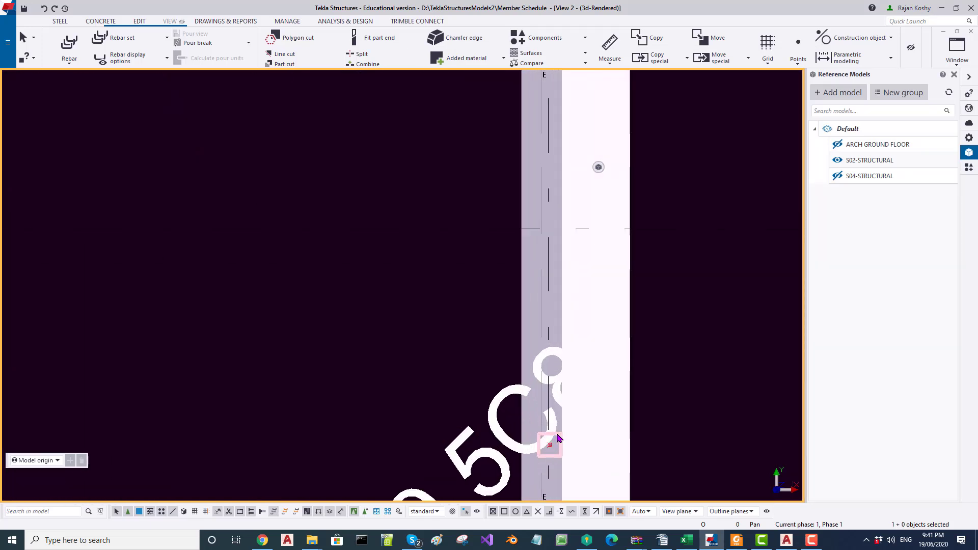
{"action": "scroll", "coordinate": [560, 228], "scroll_direction": "down", "scroll_amount": 1}
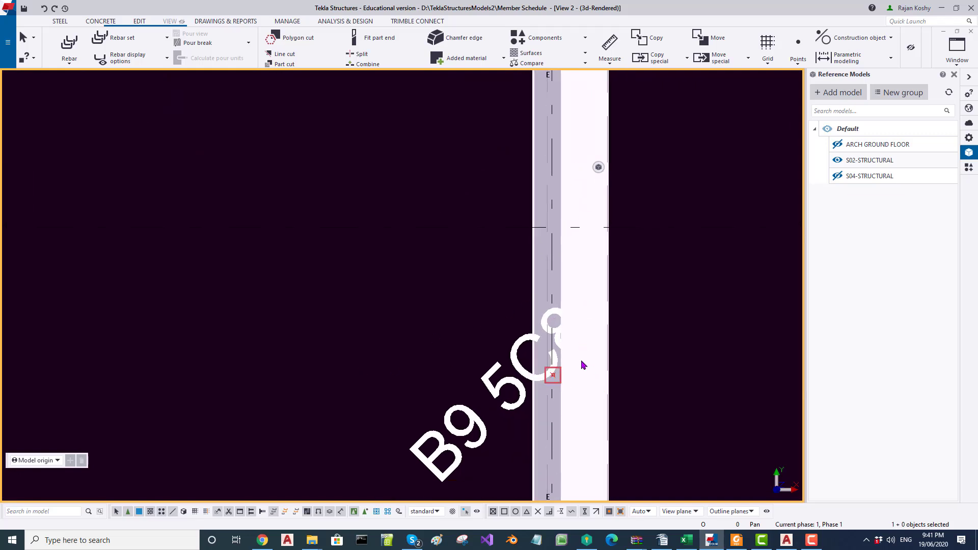
{"action": "scroll", "coordinate": [582, 365], "scroll_direction": "up", "scroll_amount": 2}
{"action": "scroll", "coordinate": [550, 376], "scroll_direction": "up", "scroll_amount": 1}
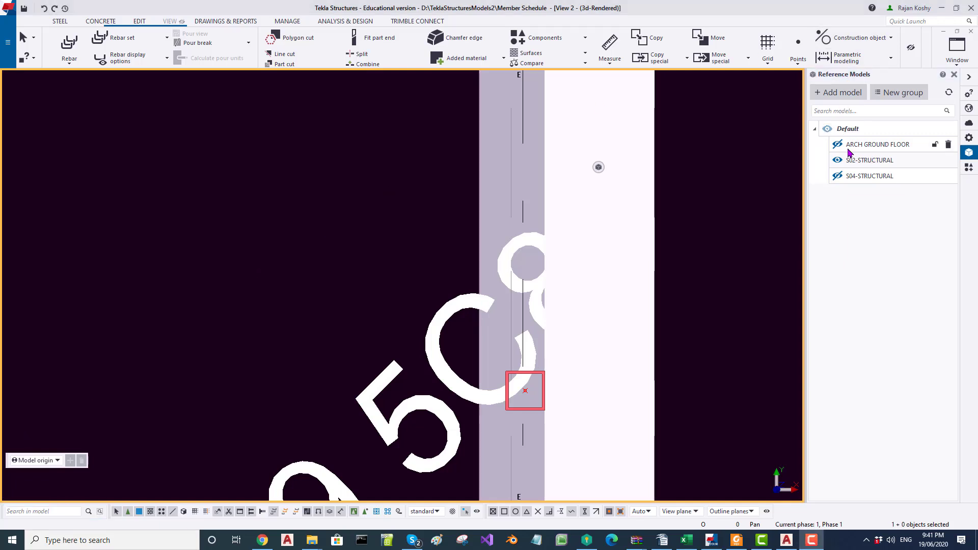
{"action": "left_click", "coordinate": [837, 161]}
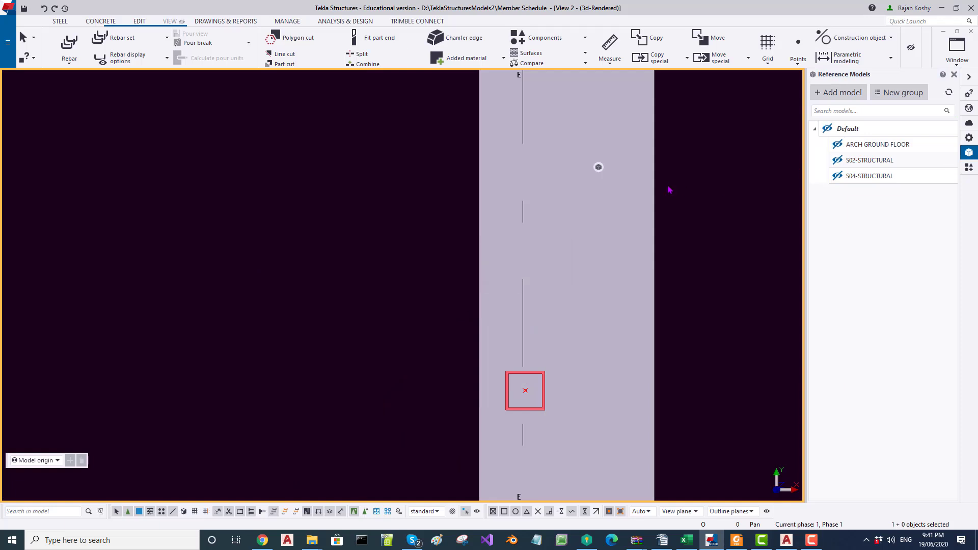
{"action": "scroll", "coordinate": [646, 201], "scroll_direction": "down", "scroll_amount": 2}
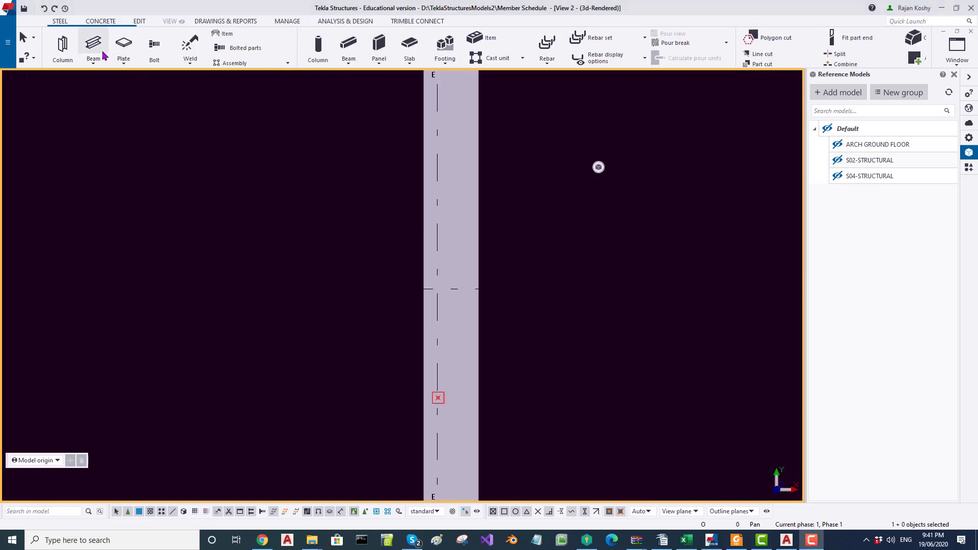
Start a steel beam and choose the PFC200*75 profile for it, filtering the profile catalog by PFC
{"action": "left_click", "coordinate": [99, 53]}
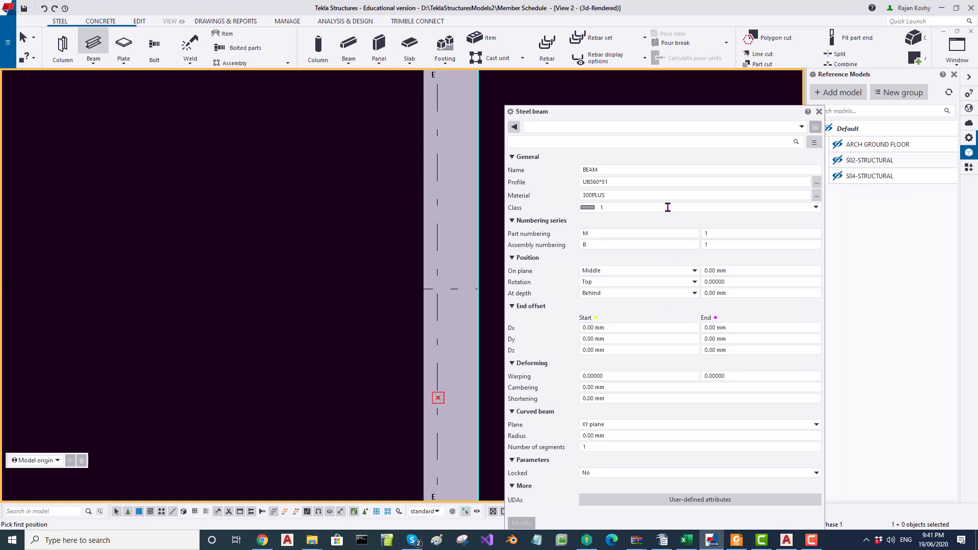
{"action": "left_click", "coordinate": [611, 183]}
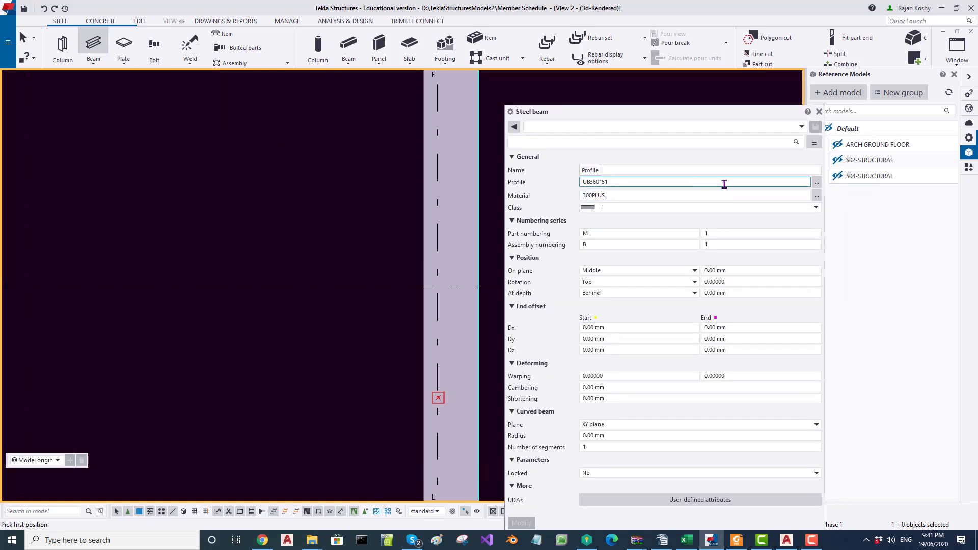
{"action": "left_click", "coordinate": [817, 187]}
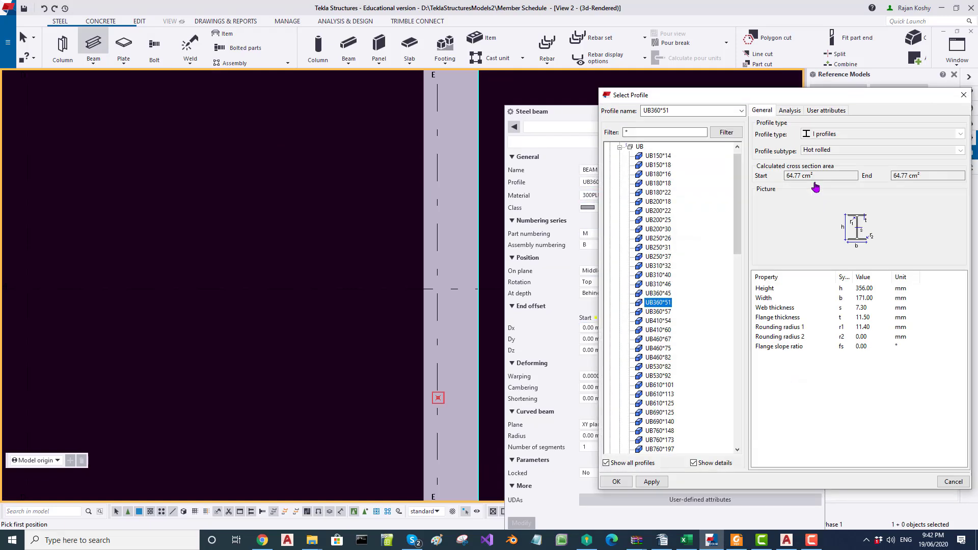
{"action": "double_click", "coordinate": [622, 131]}
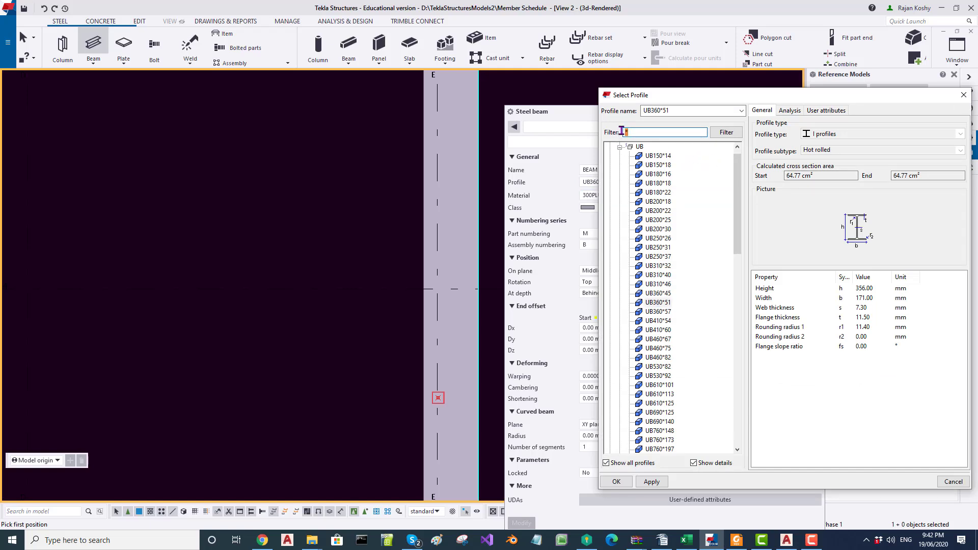
{"action": "type", "text": "PFC"}
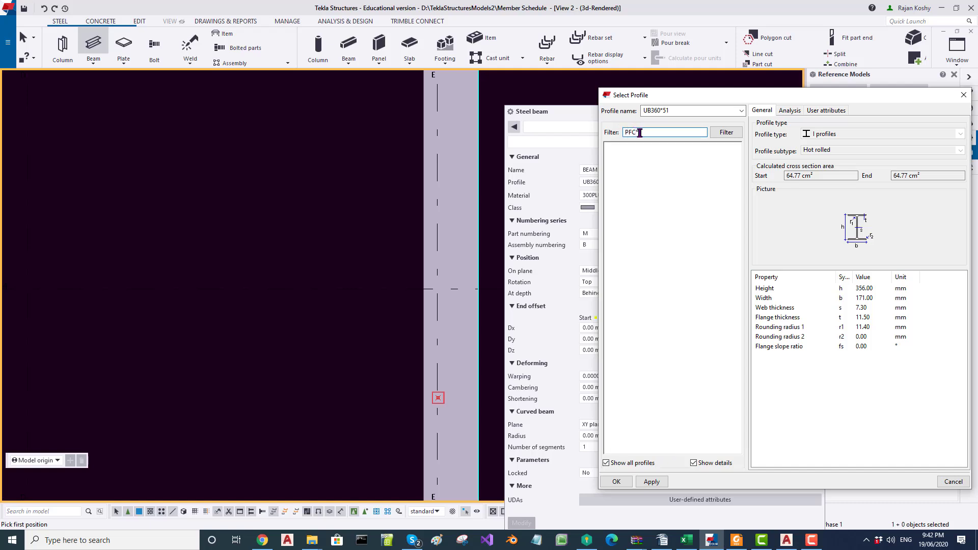
{"action": "key", "text": "Return"}
{"action": "left_click", "coordinate": [611, 147]}
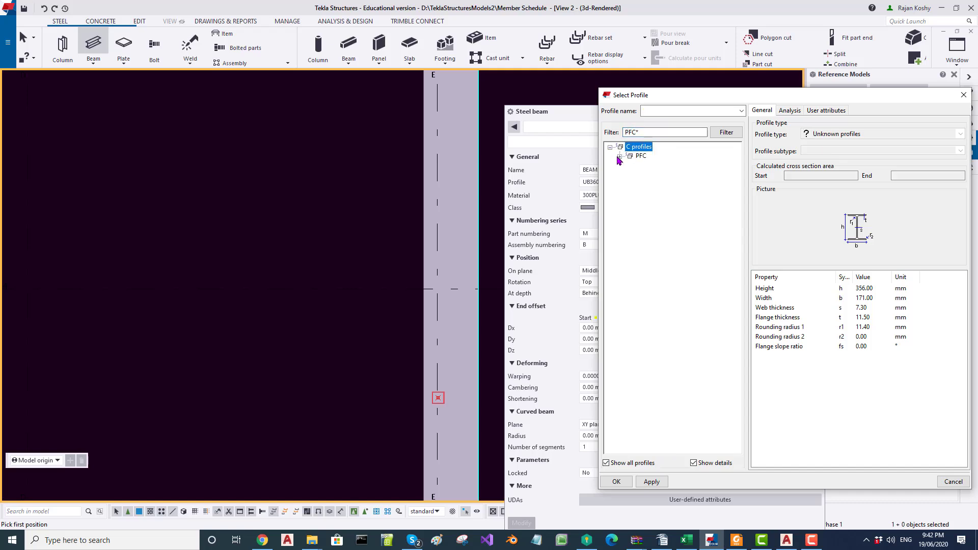
{"action": "left_click", "coordinate": [620, 157]}
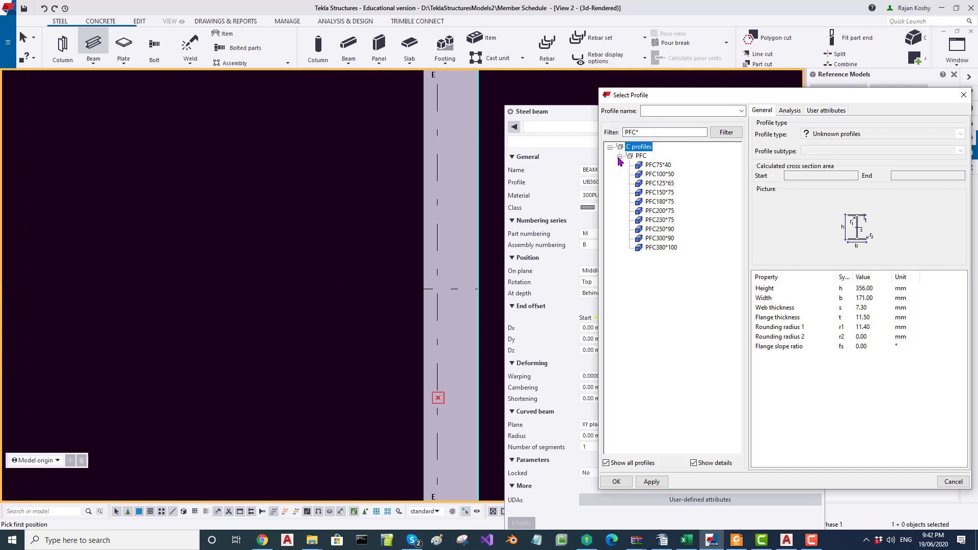
{"action": "left_click", "coordinate": [657, 213]}
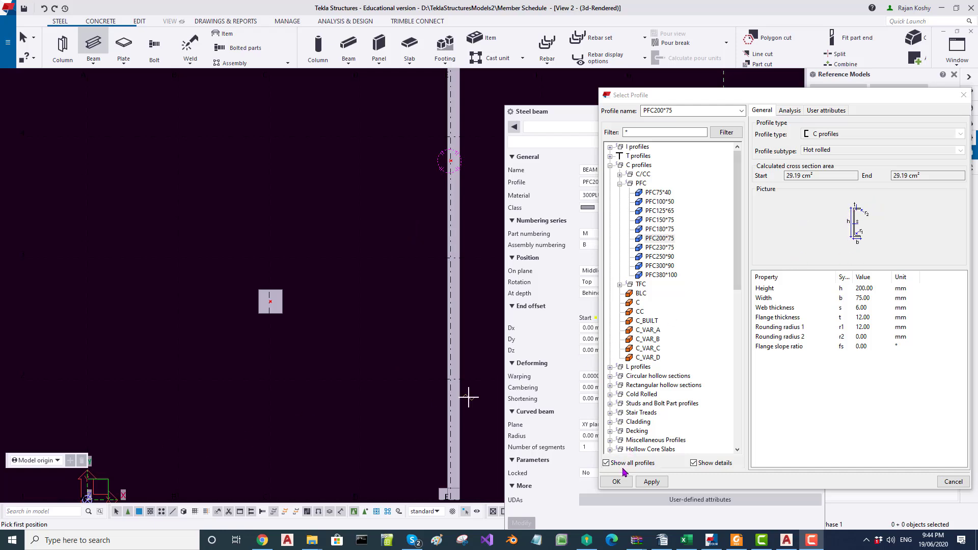
{"action": "left_click", "coordinate": [616, 482]}
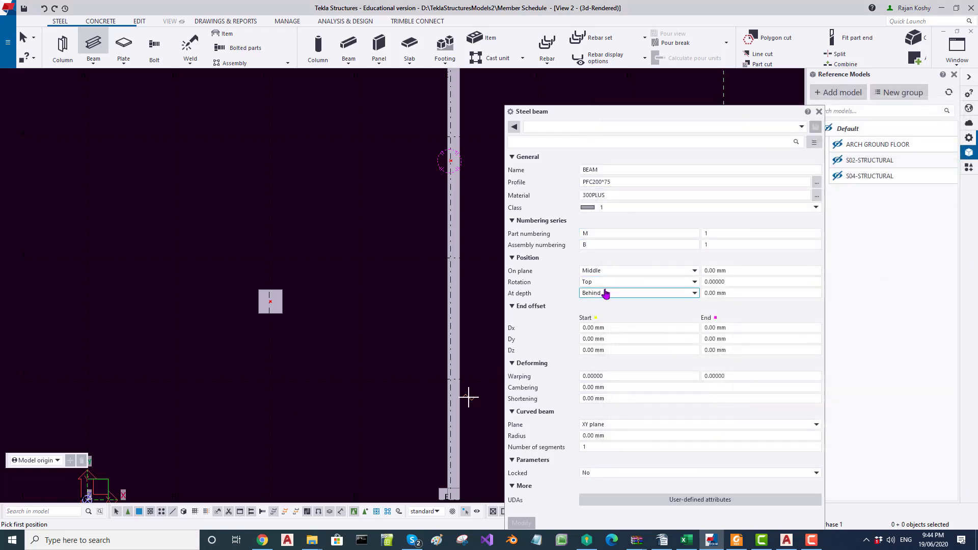
Place the PFC200*75 beam with a 20 mm depth offset, from the corner column's upper outer corner to the next column's lower outer corner
{"action": "left_click", "coordinate": [743, 293]}
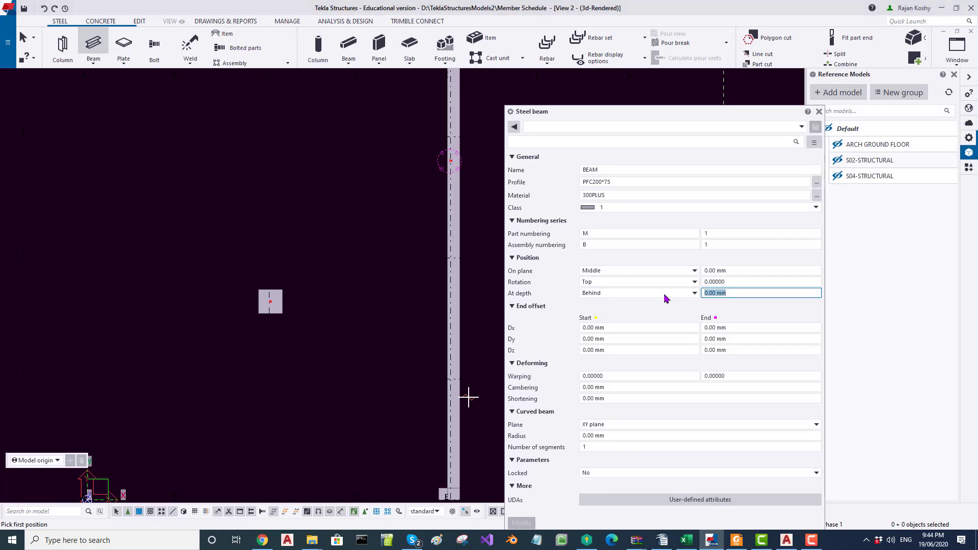
{"action": "type", "text": "20"}
{"action": "middle_click_drag", "start_coordinate": [385, 246], "coordinate": [336, 452]}
{"action": "scroll", "coordinate": [414, 255], "scroll_direction": "up", "scroll_amount": 5}
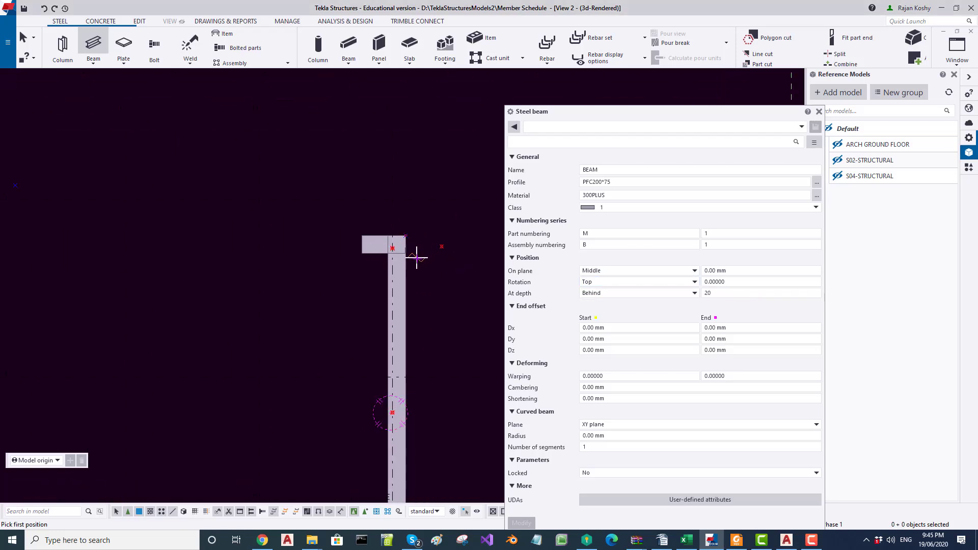
{"action": "scroll", "coordinate": [385, 246], "scroll_direction": "up", "scroll_amount": 4}
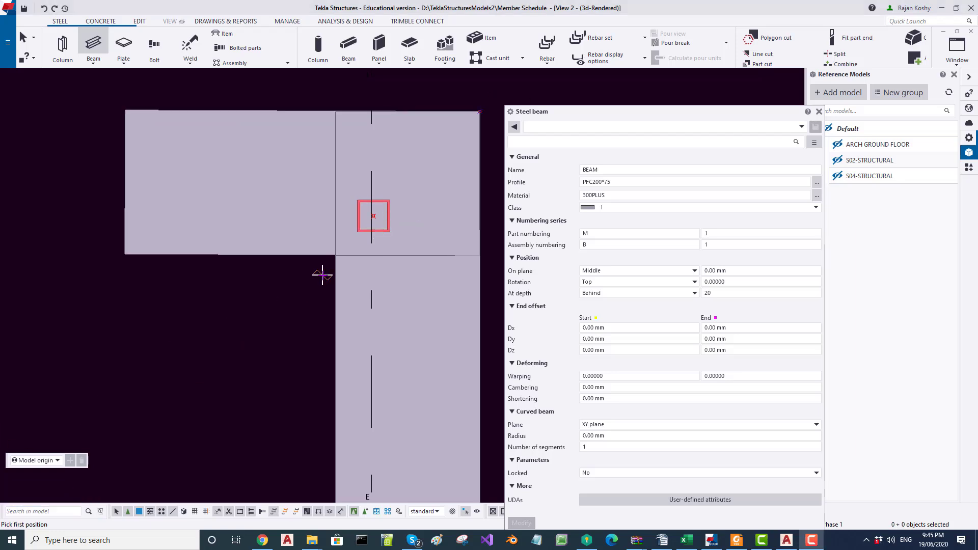
{"action": "scroll", "coordinate": [399, 198], "scroll_direction": "up", "scroll_amount": 2}
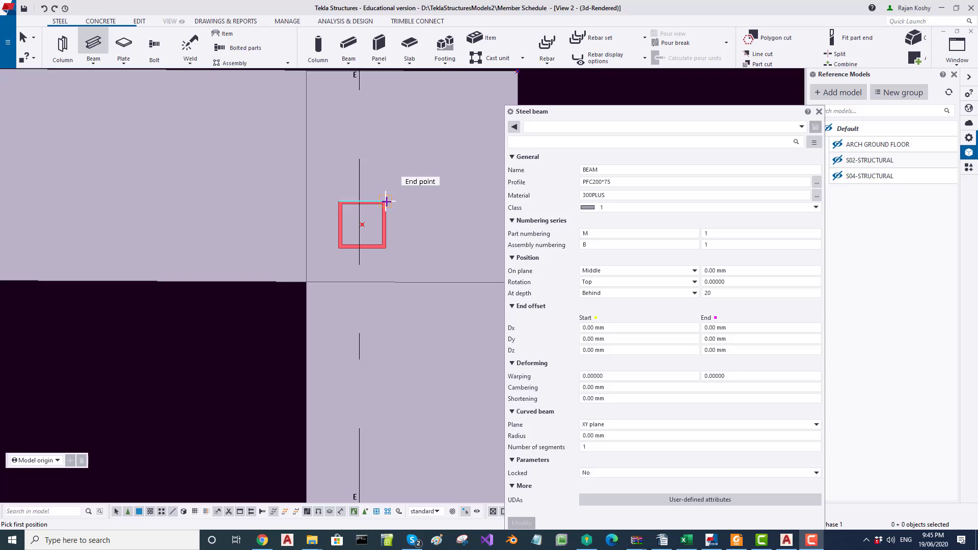
{"action": "left_click", "coordinate": [386, 201]}
{"action": "key", "text": "ctrl+Down"}
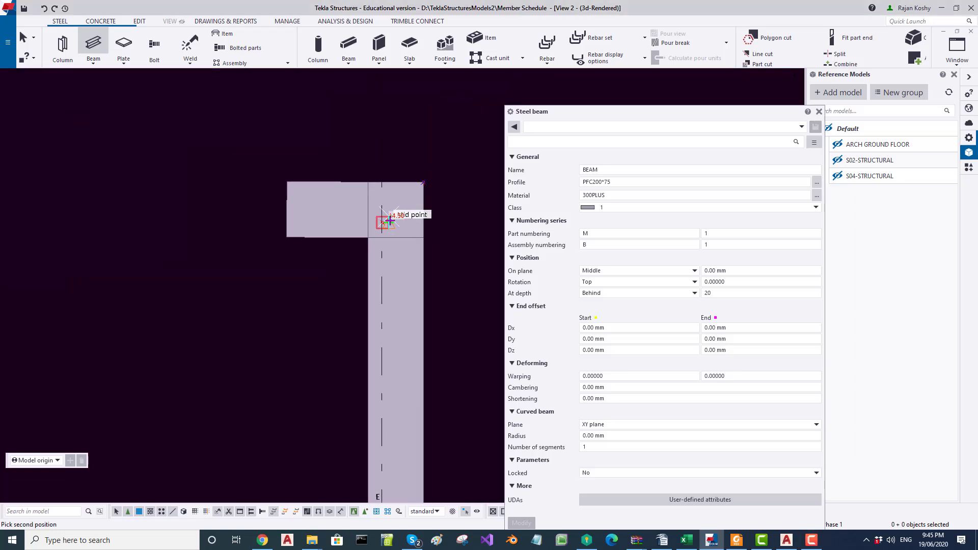
{"action": "scroll", "coordinate": [375, 258], "scroll_direction": "up", "scroll_amount": 5}
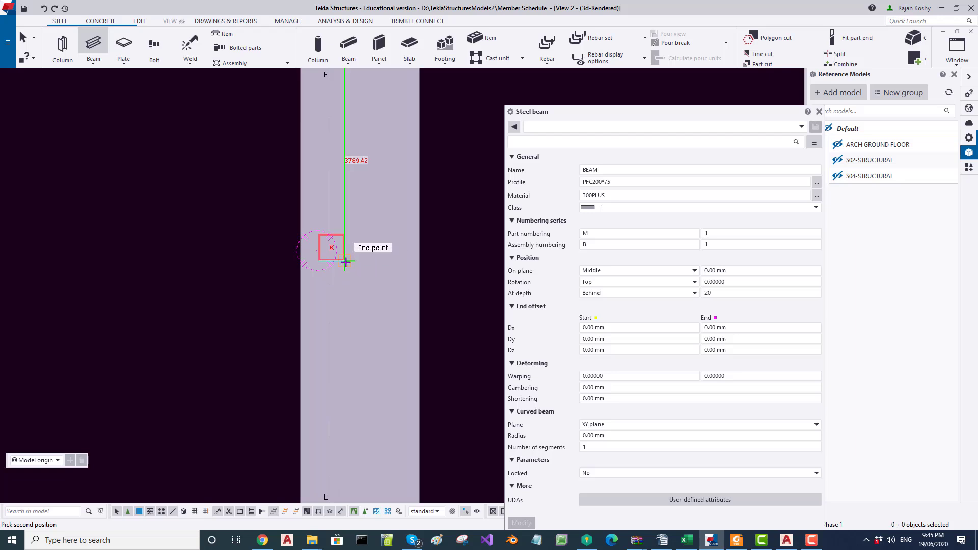
{"action": "left_click", "coordinate": [347, 262]}
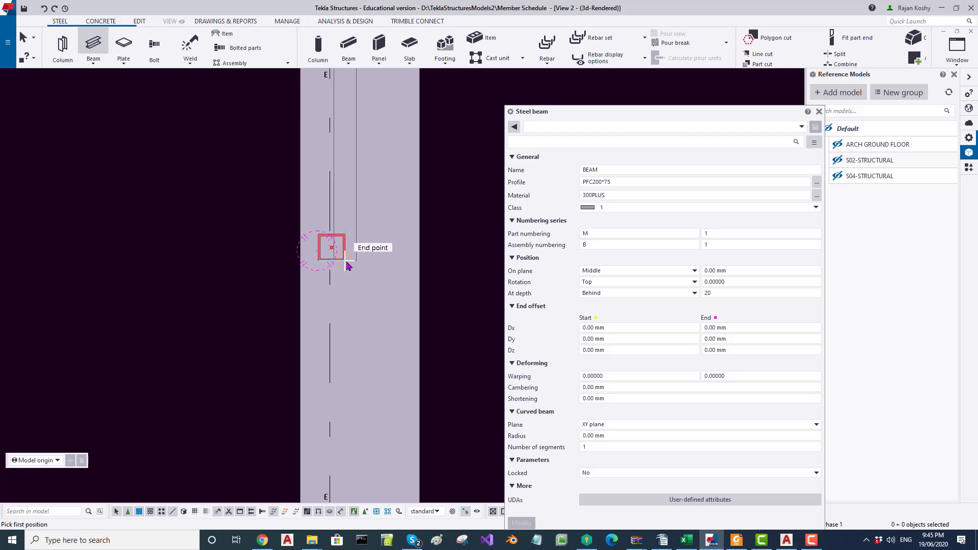
{"action": "scroll", "coordinate": [356, 259], "scroll_direction": "up", "scroll_amount": 2}
{"action": "key", "text": "Escape"}
Hide the long concrete strip footing beneath the new steel beam
{"action": "left_click", "coordinate": [358, 264]}
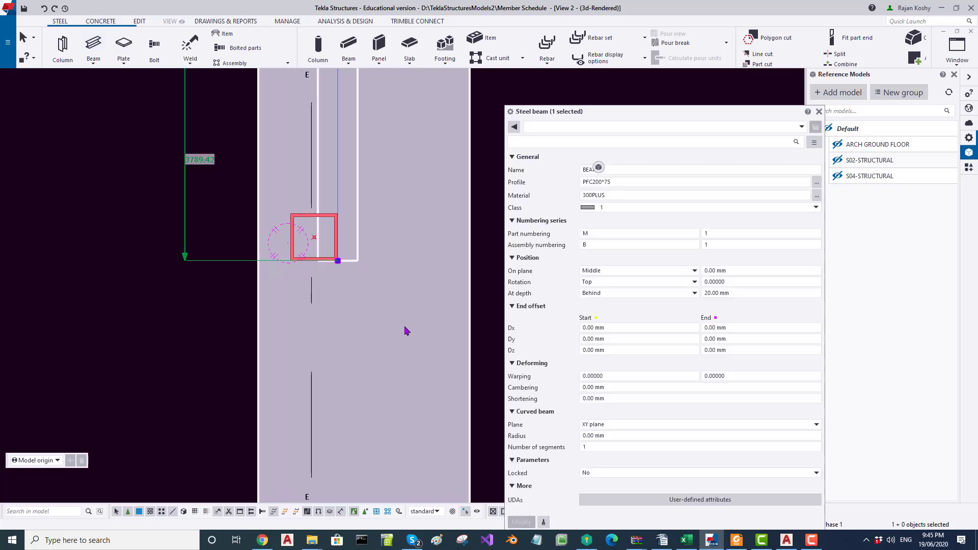
{"action": "right_click", "coordinate": [433, 321]}
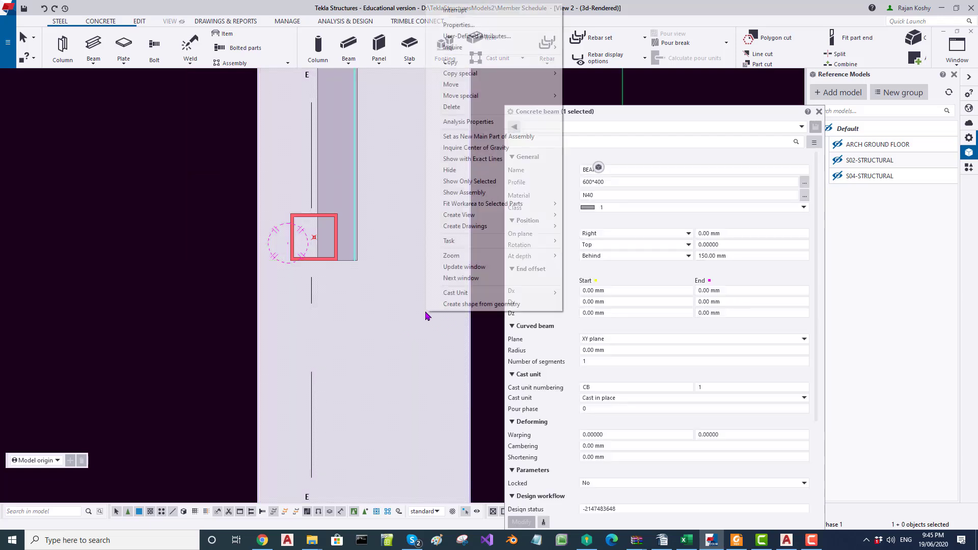
{"action": "left_click", "coordinate": [450, 170]}
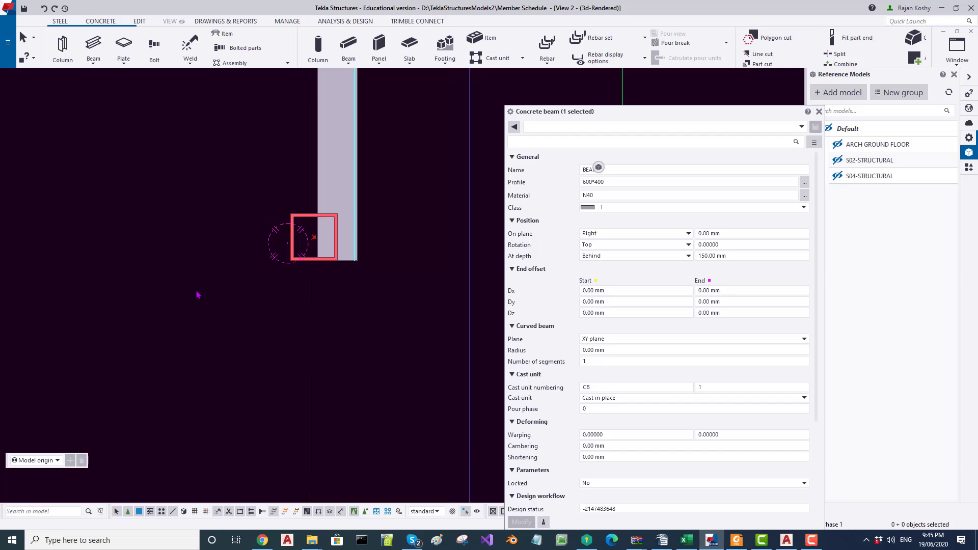
{"action": "middle_click_drag", "start_coordinate": [196, 284], "coordinate": [178, 411]}
{"action": "scroll", "coordinate": [178, 411], "scroll_direction": "down", "scroll_amount": 1}
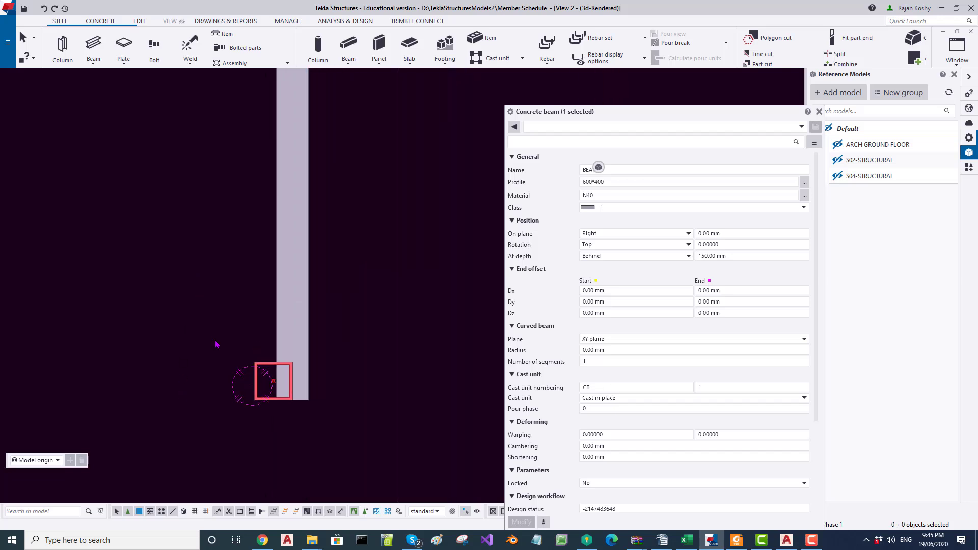
Set the PFC200*75 steel beam's on-plane position to Right so it lines up over the columns
{"action": "scroll", "coordinate": [240, 355], "scroll_direction": "up", "scroll_amount": 2}
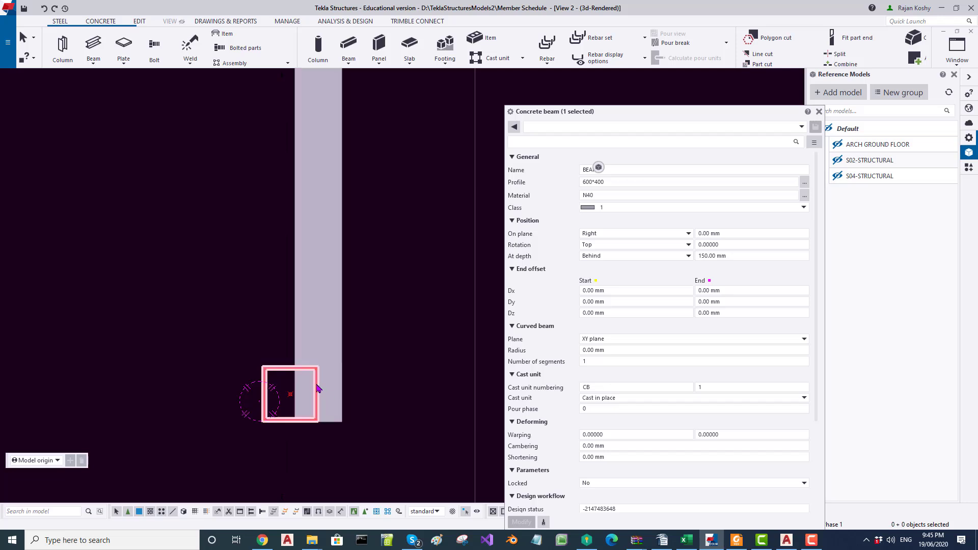
{"action": "left_click", "coordinate": [342, 341]}
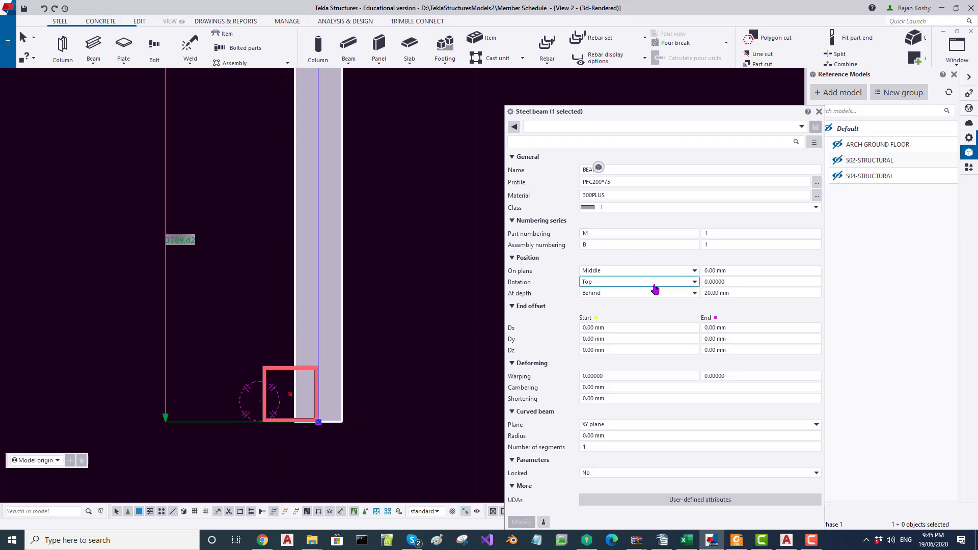
{"action": "left_click", "coordinate": [704, 294]}
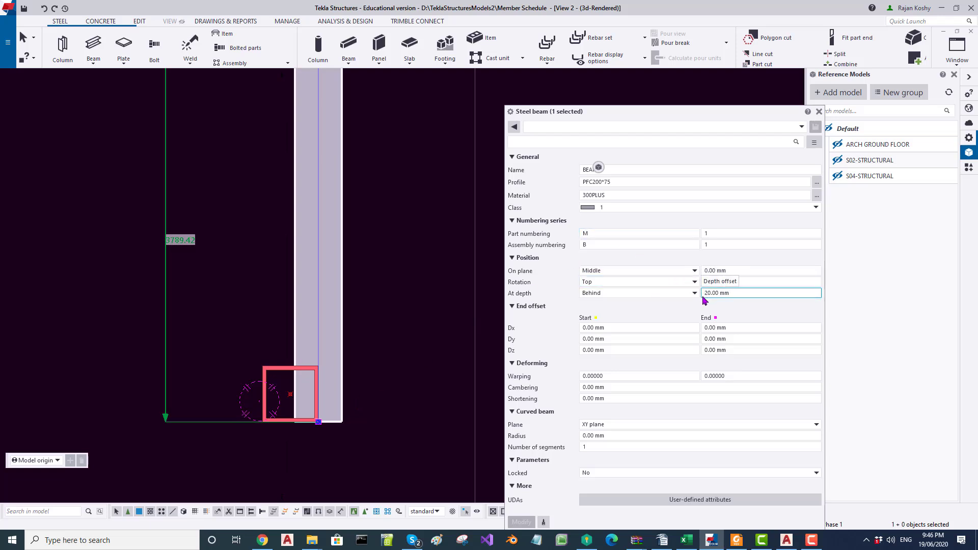
{"action": "left_click", "coordinate": [695, 271]}
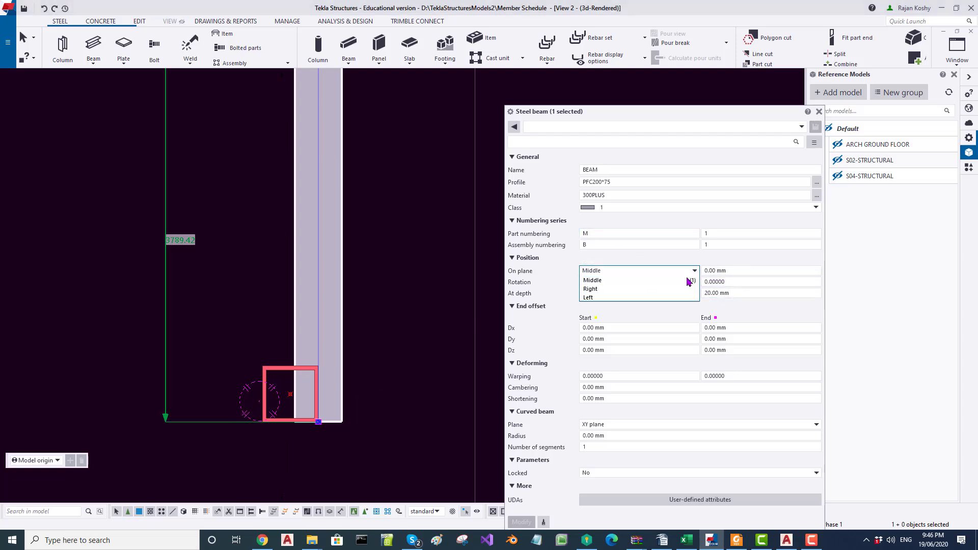
{"action": "left_click", "coordinate": [681, 288]}
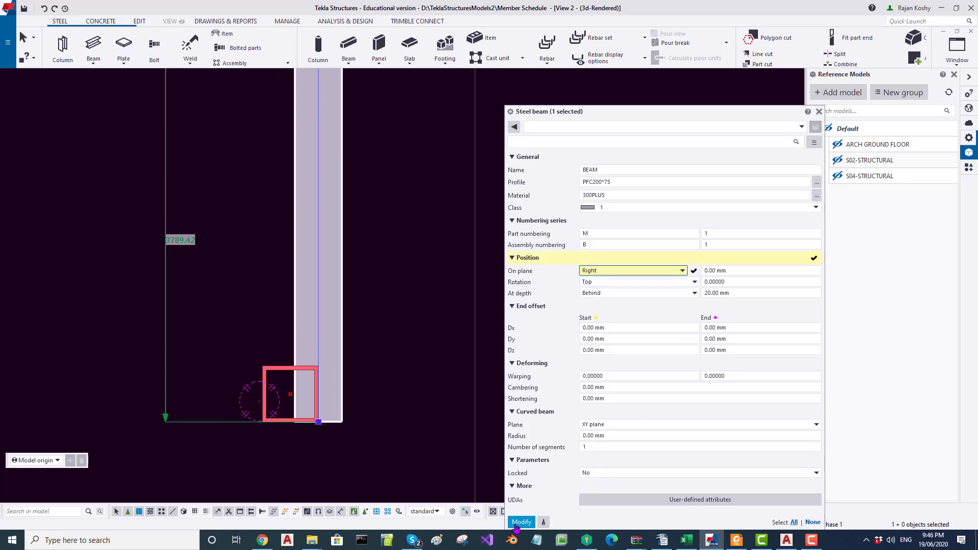
{"action": "left_click", "coordinate": [520, 522]}
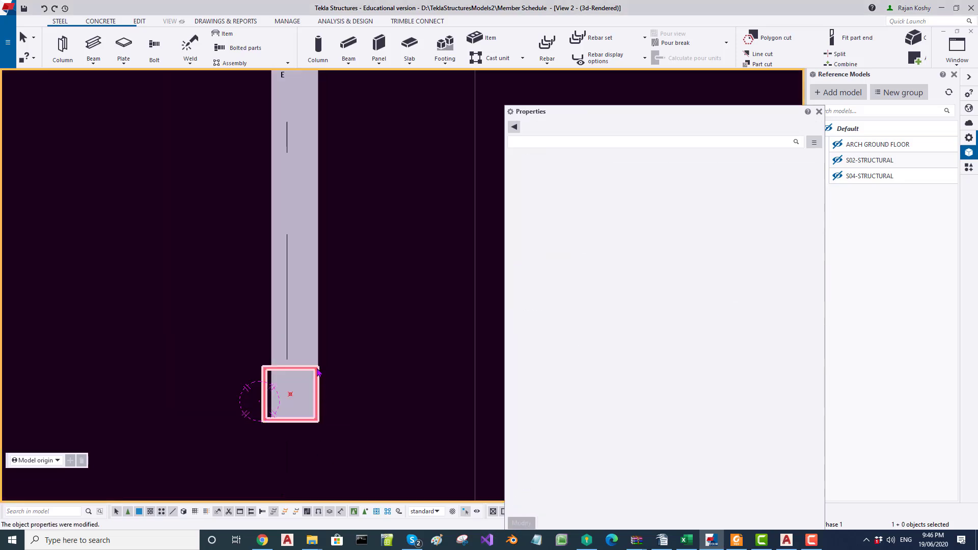
Give the PFC200*75 steel beam a 20 mm on-plane offset, keeping its on-plane position at Right
{"action": "scroll", "coordinate": [317, 372], "scroll_direction": "up", "scroll_amount": 1}
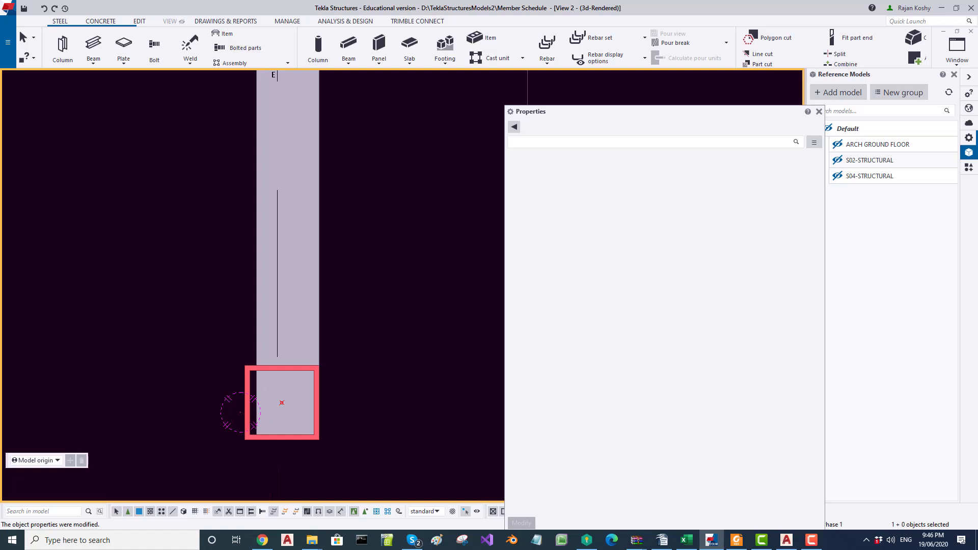
{"action": "scroll", "coordinate": [202, 398], "scroll_direction": "down", "scroll_amount": 1}
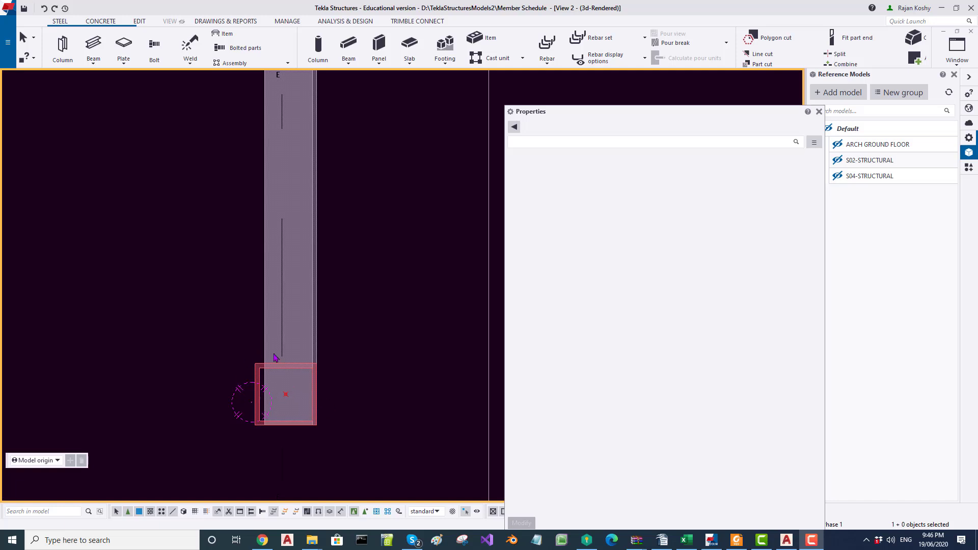
{"action": "scroll", "coordinate": [265, 358], "scroll_direction": "up", "scroll_amount": 1}
{"action": "scroll", "coordinate": [265, 358], "scroll_direction": "up", "scroll_amount": 1}
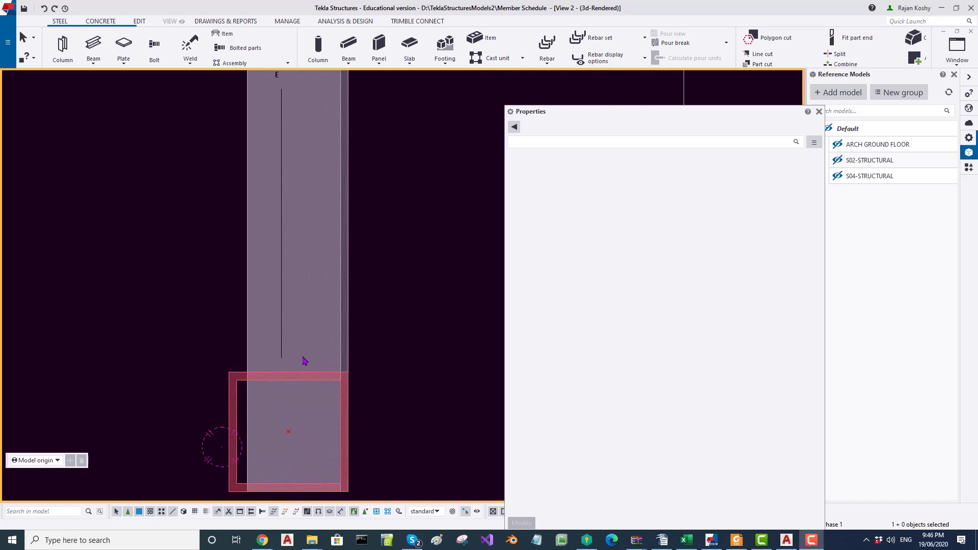
{"action": "left_click", "coordinate": [251, 355]}
{"action": "scroll", "coordinate": [251, 355], "scroll_direction": "down", "scroll_amount": 4}
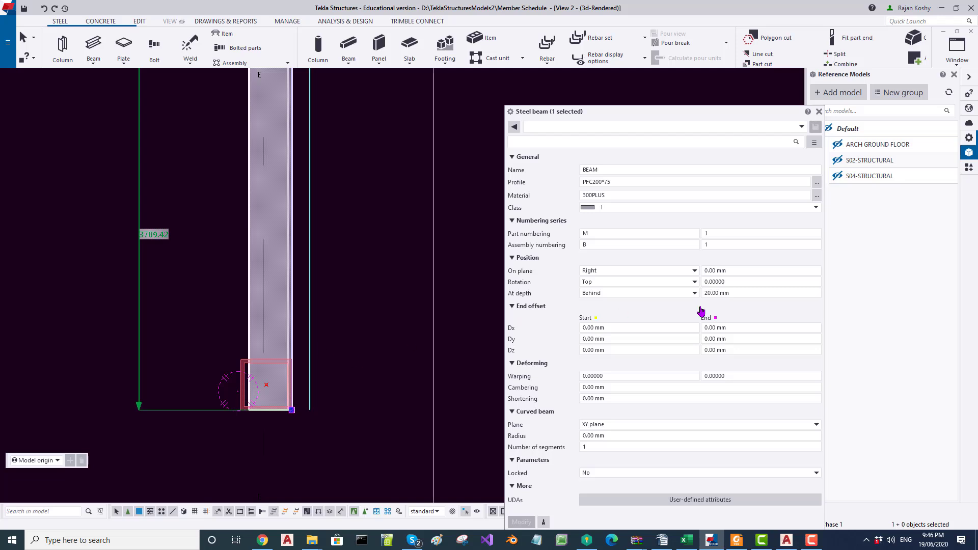
{"action": "left_click", "coordinate": [759, 270]}
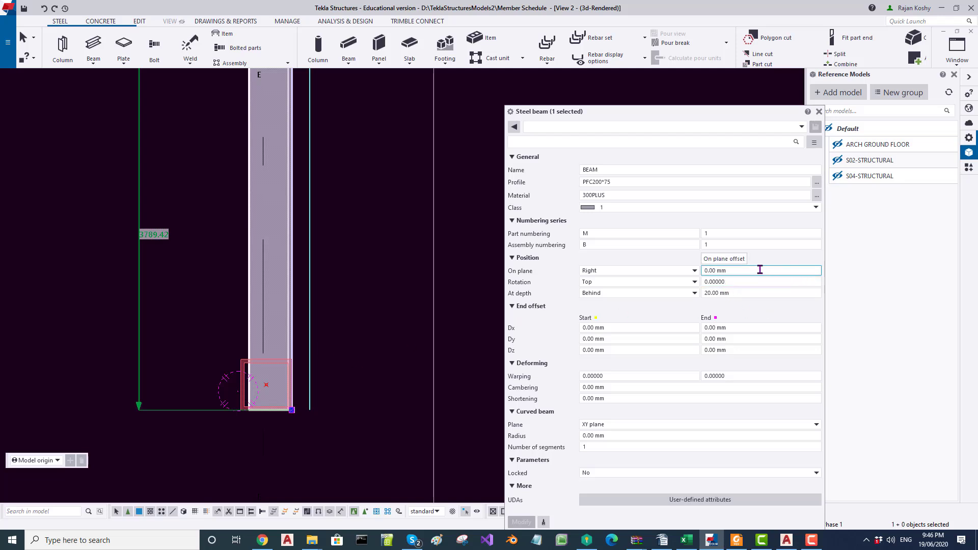
{"action": "type", "text": "20"}
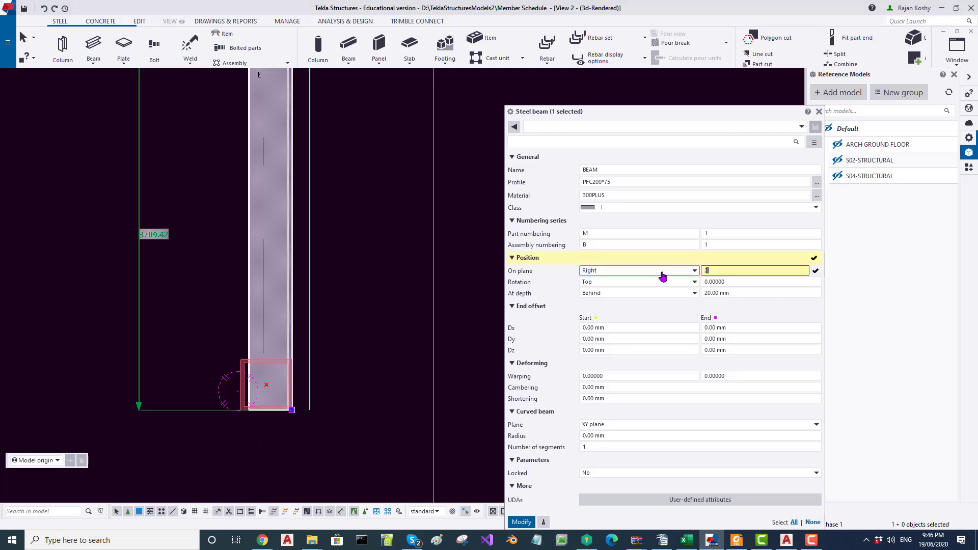
{"action": "left_click", "coordinate": [522, 523]}
{"action": "left_click", "coordinate": [378, 422]}
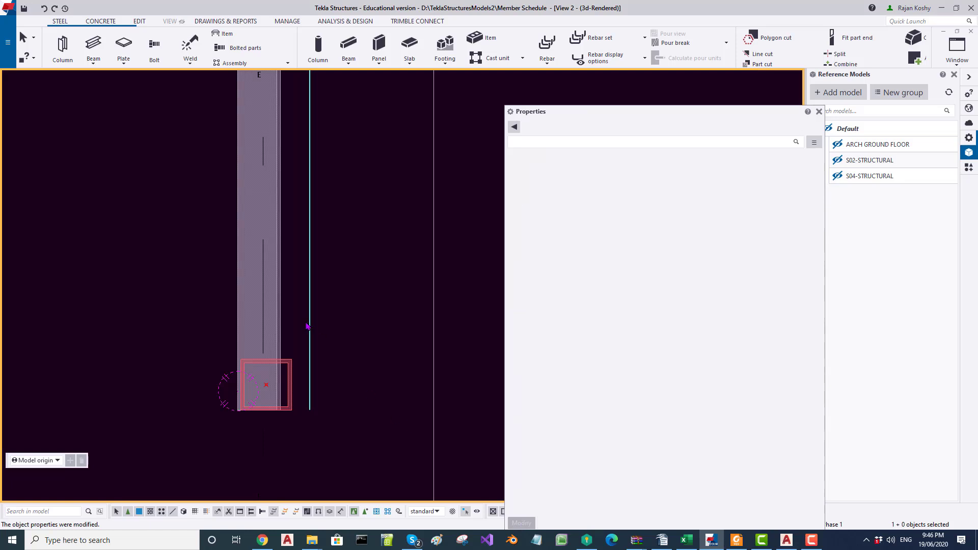
Examine in 3D how the offset PFC beam sits against the tops of the two steel columns
{"action": "scroll", "coordinate": [286, 351], "scroll_direction": "up", "scroll_amount": 2}
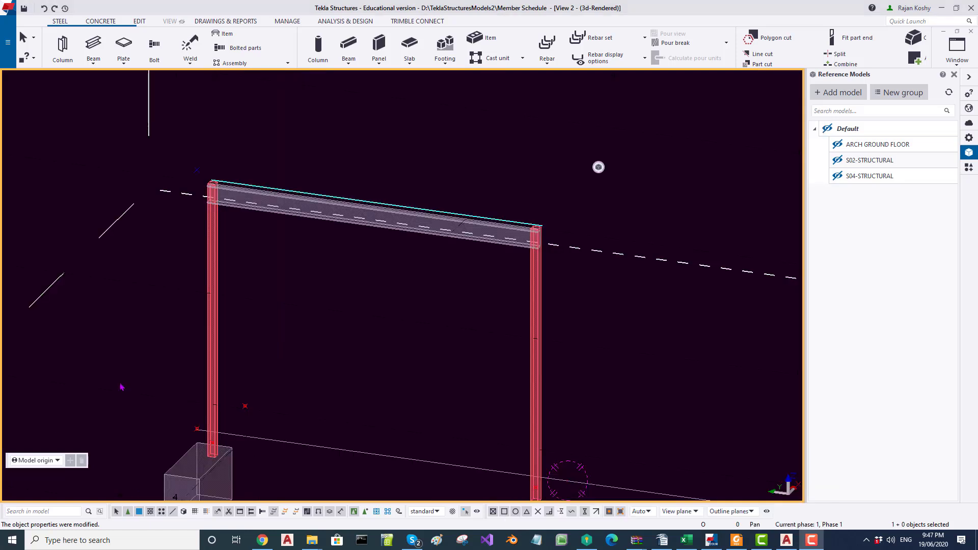
{"action": "middle_click_drag", "start_coordinate": [278, 250], "coordinate": [309, 262], "text": "ctrl"}
{"action": "scroll", "coordinate": [159, 175], "scroll_direction": "up", "scroll_amount": 3}
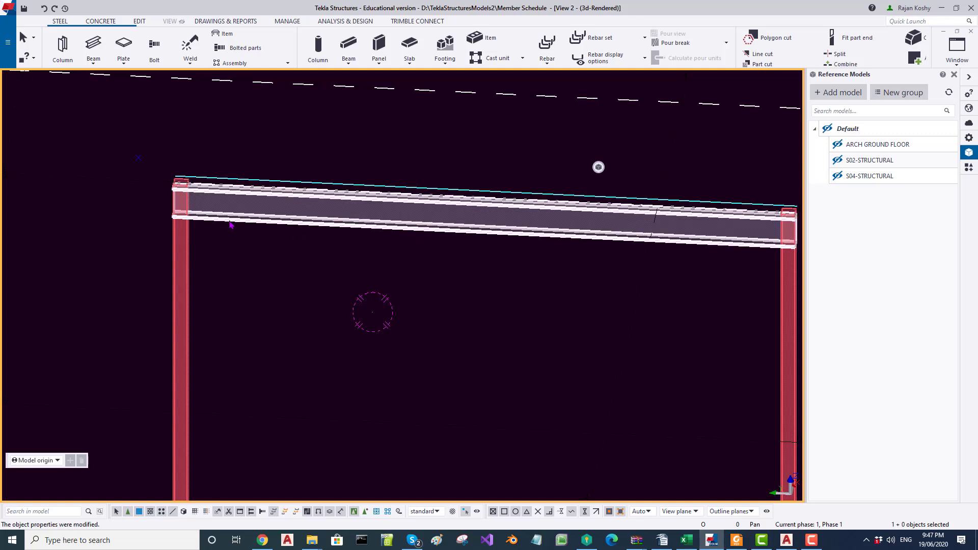
{"action": "scroll", "coordinate": [231, 225], "scroll_direction": "down", "scroll_amount": 2}
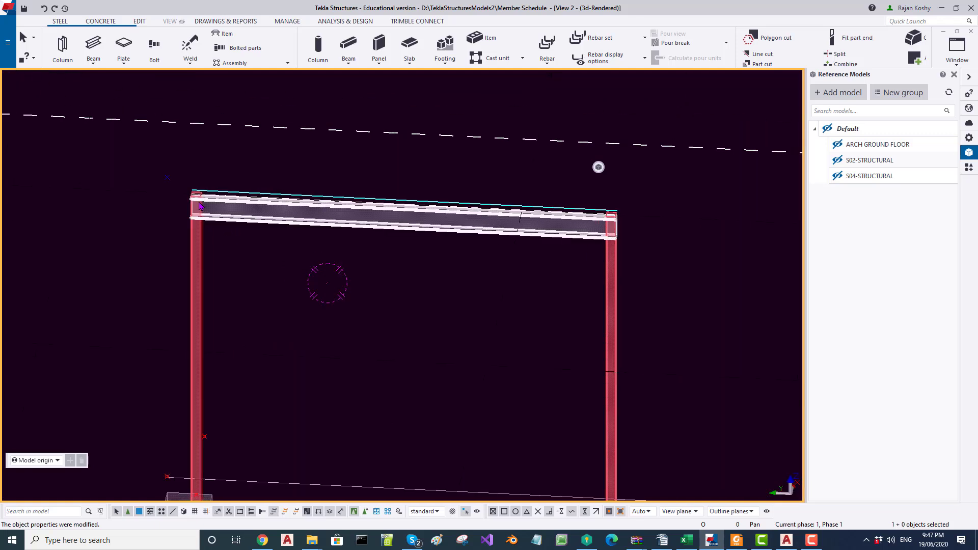
{"action": "scroll", "coordinate": [199, 206], "scroll_direction": "down", "scroll_amount": 2}
{"action": "scroll", "coordinate": [199, 205], "scroll_direction": "down", "scroll_amount": 2}
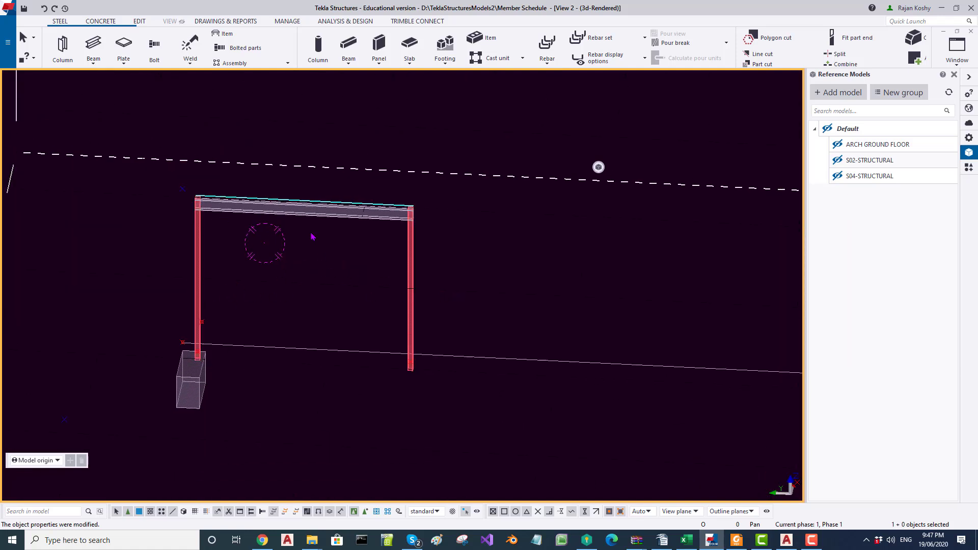
{"action": "left_click", "coordinate": [289, 218]}
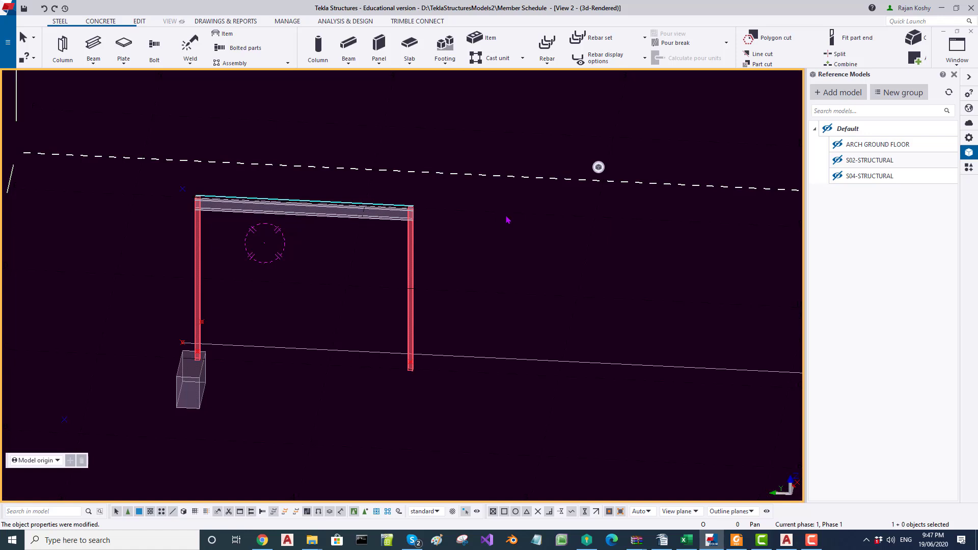